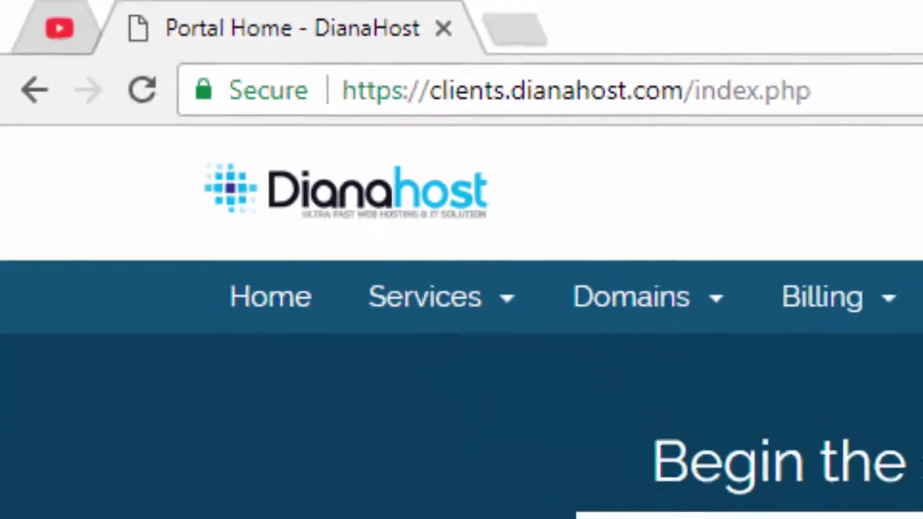
# - Open the Register a New Domain page from the Domains menu
pyautogui.scroll(-3, 528, 396)
pyautogui.scroll(4, 353, 368)
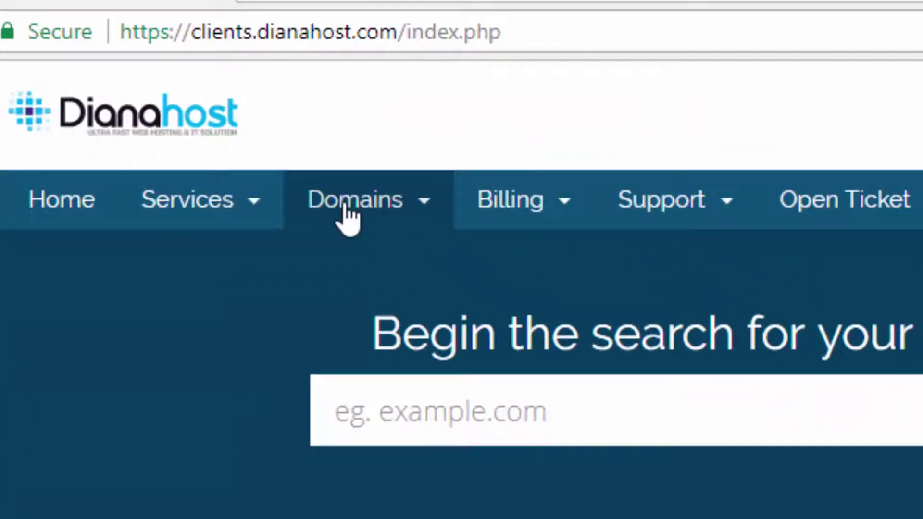
pyautogui.click(345, 206)
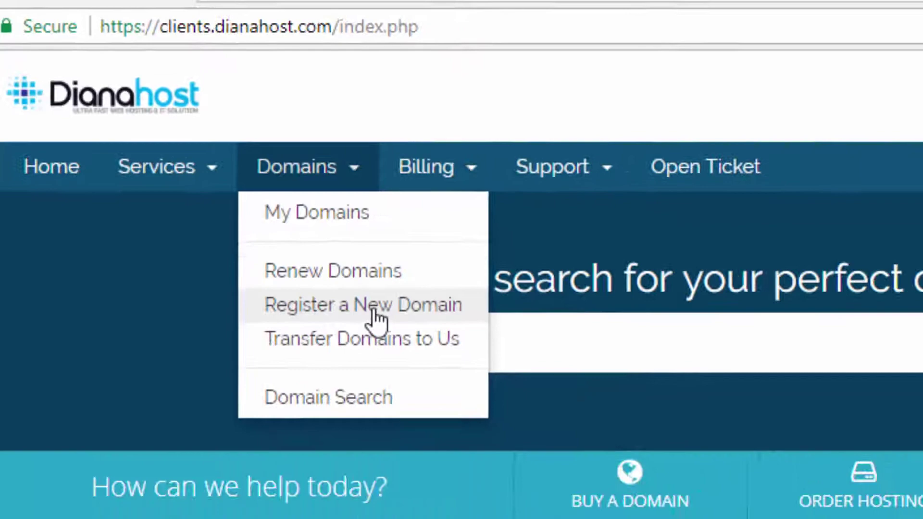
pyautogui.click(376, 317)
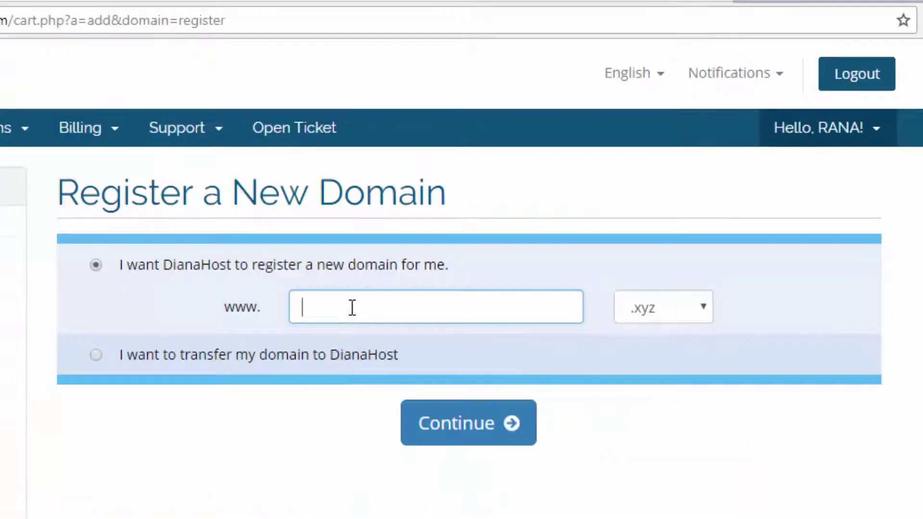
# - Enter jhpbangladesh as the domain name and keep the .xyz extension
pyautogui.click(342, 304)
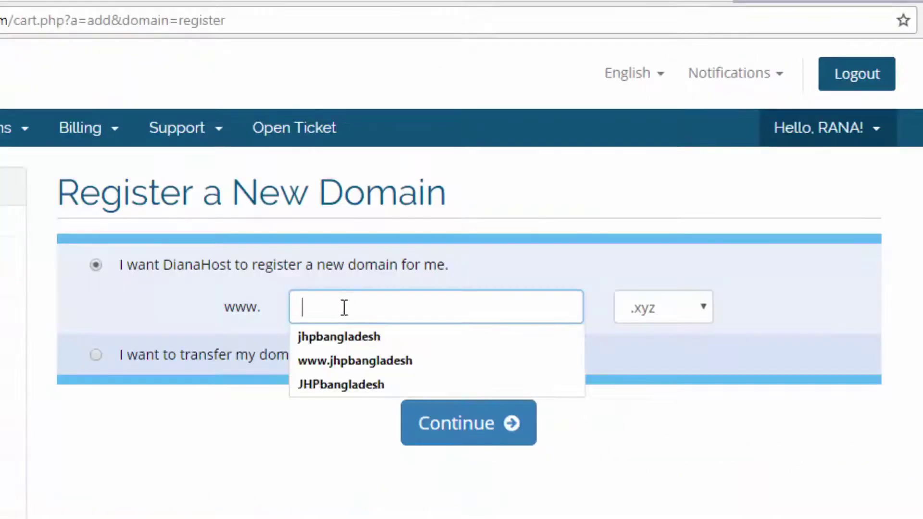
pyautogui.click(327, 339)
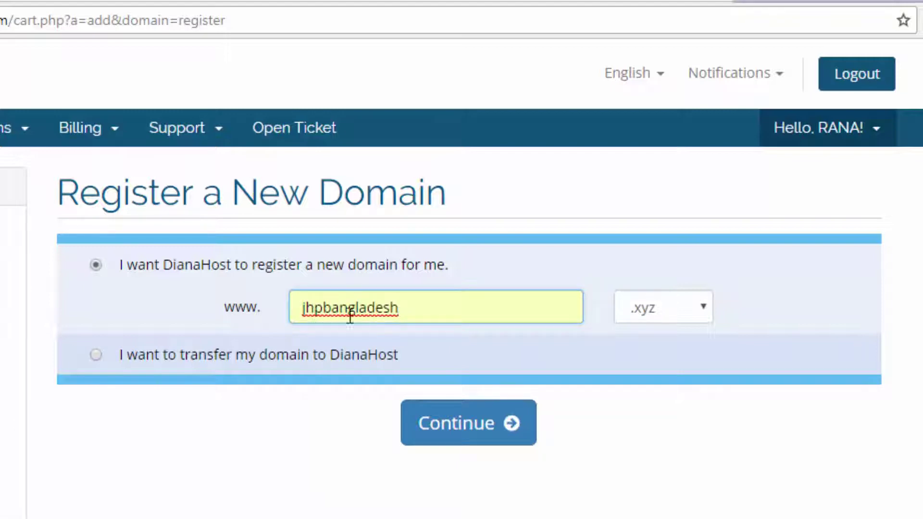
pyautogui.click(668, 316)
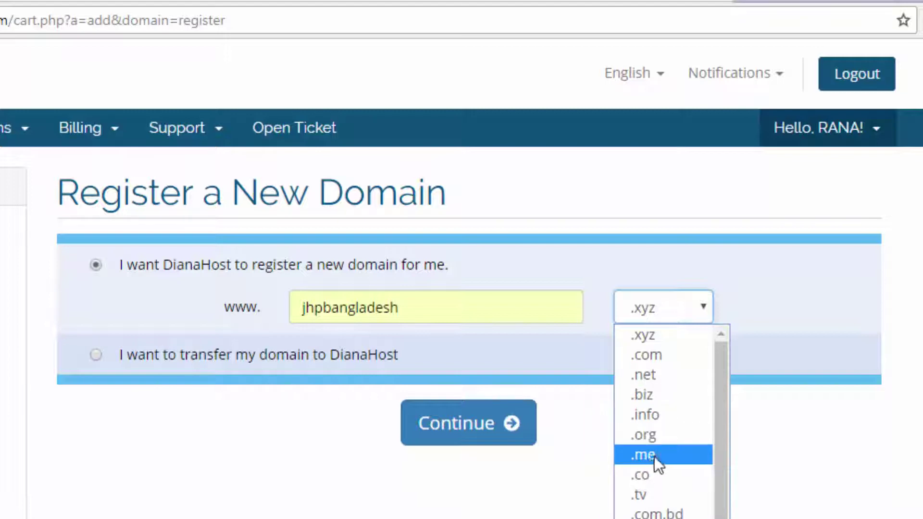
pyautogui.click(654, 252)
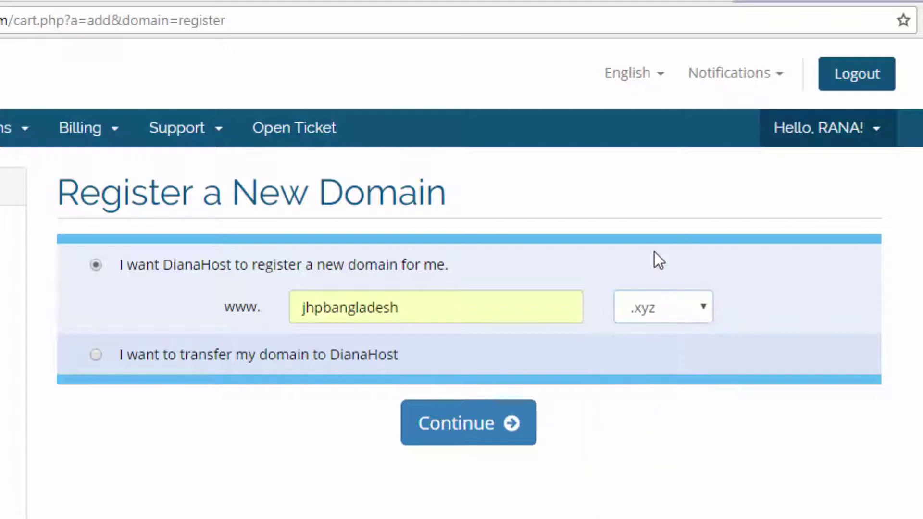
pyautogui.click(656, 308)
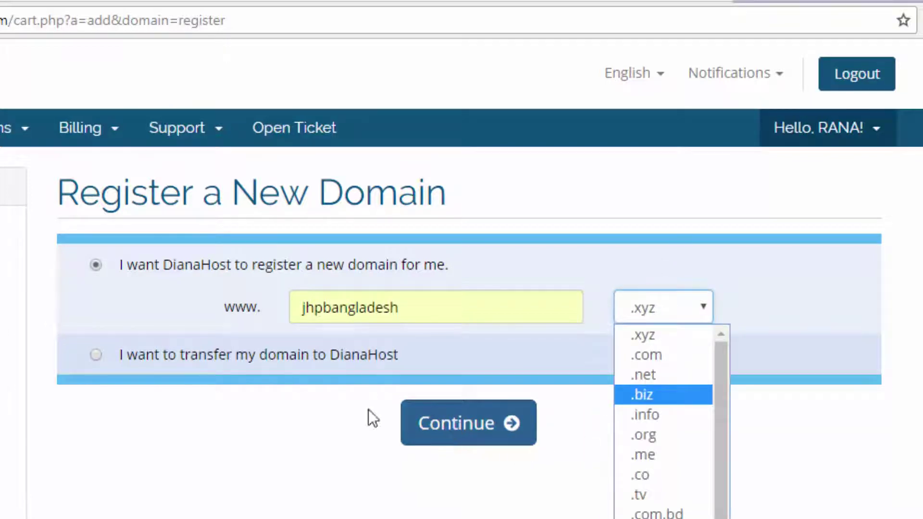
pyautogui.click(650, 337)
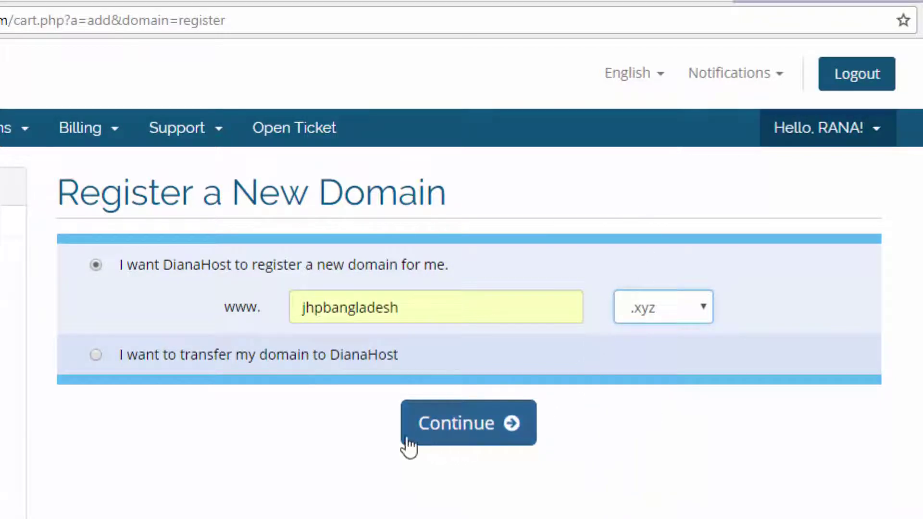
# - Add the available jhpbangladesh.xyz for 1 year and enable free DNS Management
pyautogui.click(464, 432)
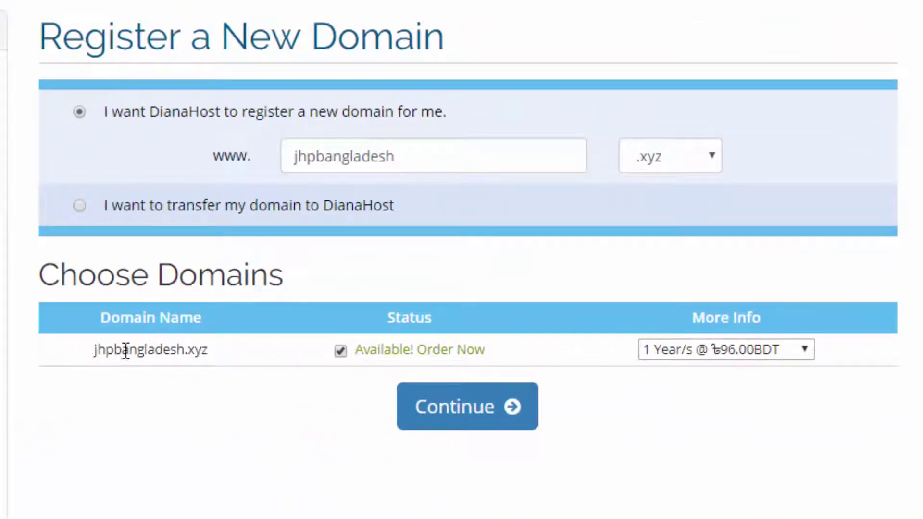
pyautogui.doubleClick(126, 350)
pyautogui.click(245, 359)
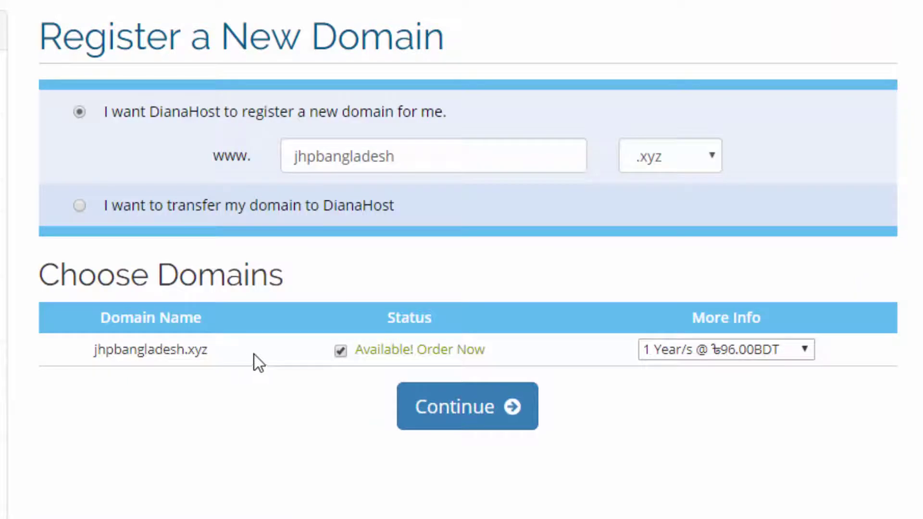
pyautogui.click(471, 421)
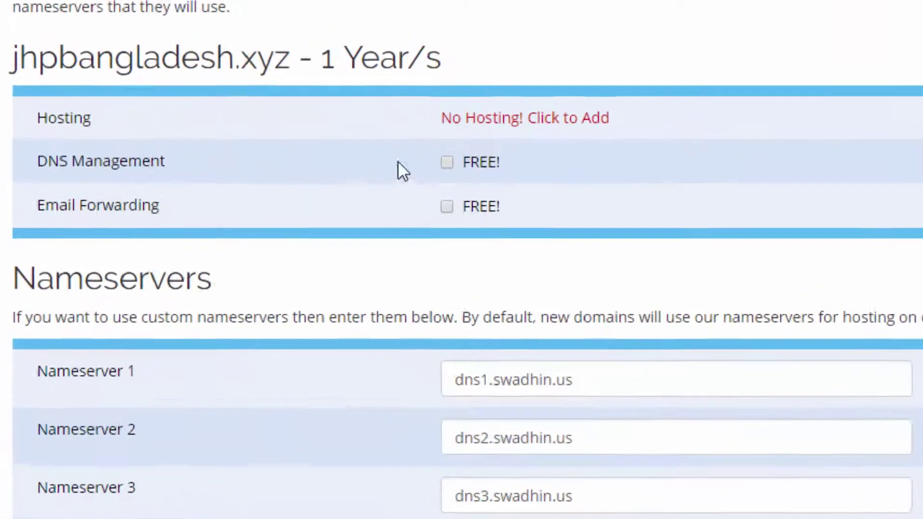
pyautogui.click(452, 163)
pyautogui.scroll(-5, 490, 180)
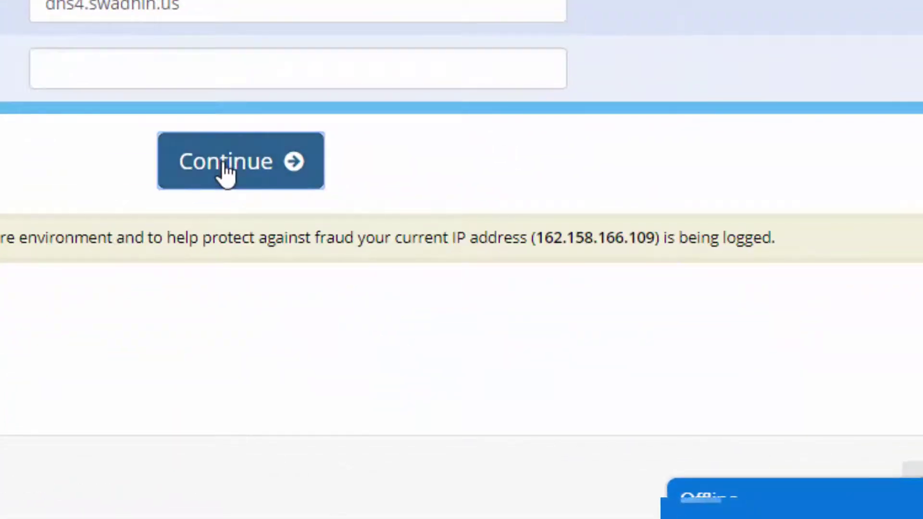
# - Confirm the domain configuration and proceed to checkout with 96.00BDT due today
pyautogui.click(465, 290)
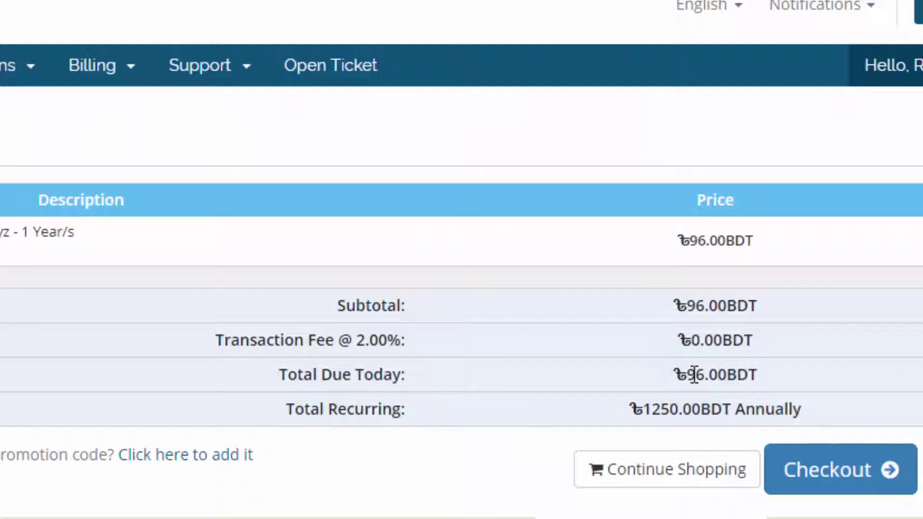
pyautogui.moveTo(694, 375); pyautogui.dragTo(763, 389)
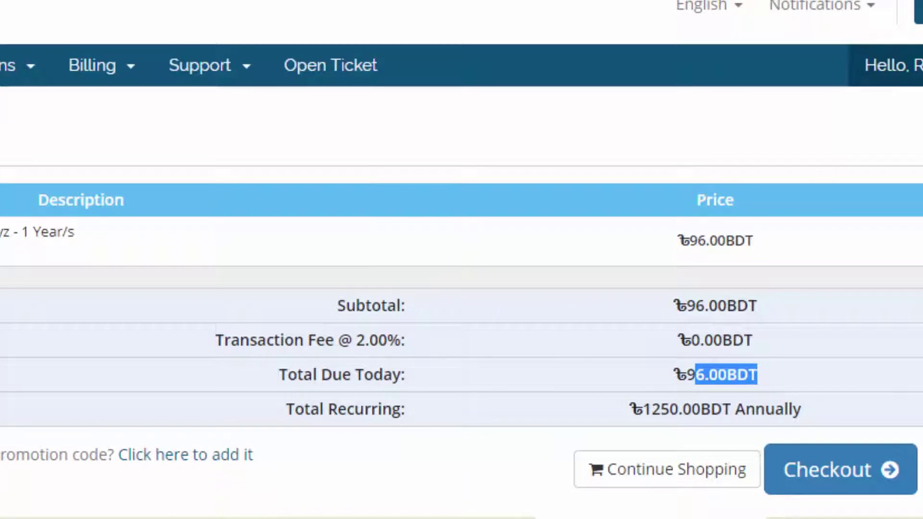
pyautogui.click(824, 481)
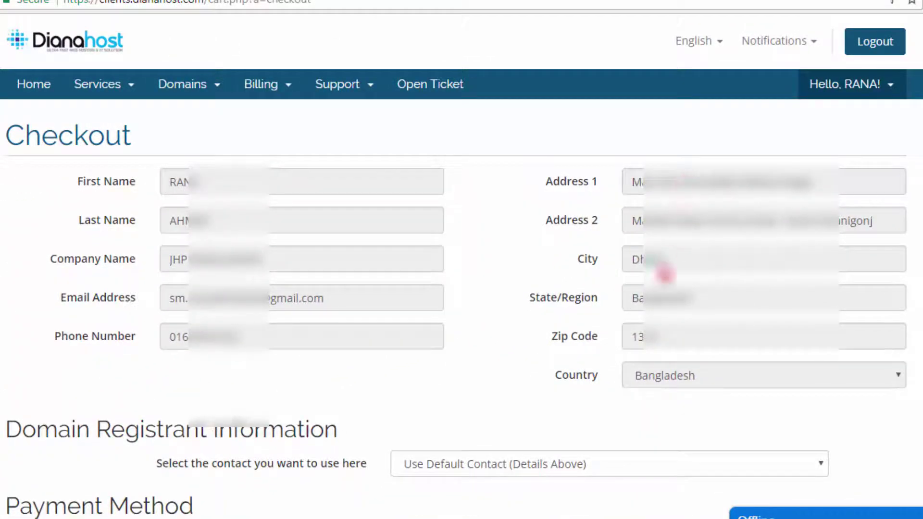
# - Complete the 96.00BDT order using the bKash / rocket / Online payment method
pyautogui.scroll(-6, 614, 387)
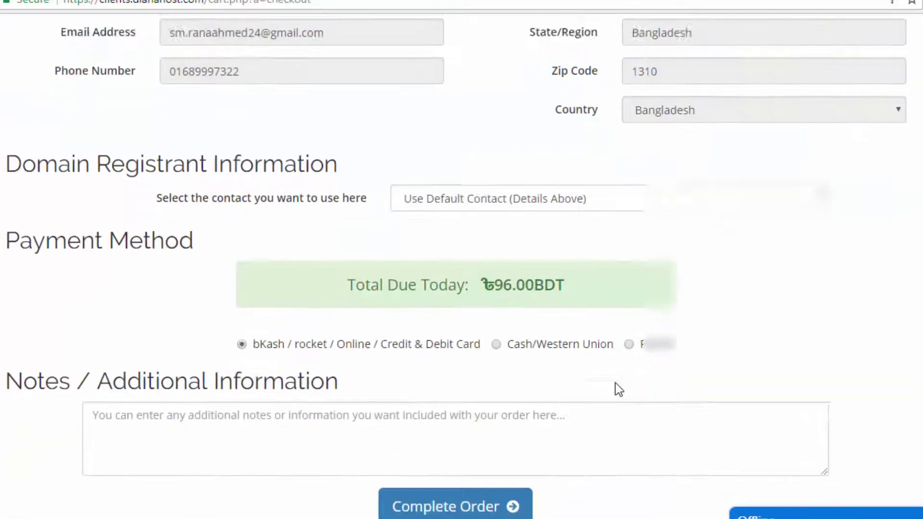
pyautogui.moveTo(499, 235); pyautogui.dragTo(585, 235)
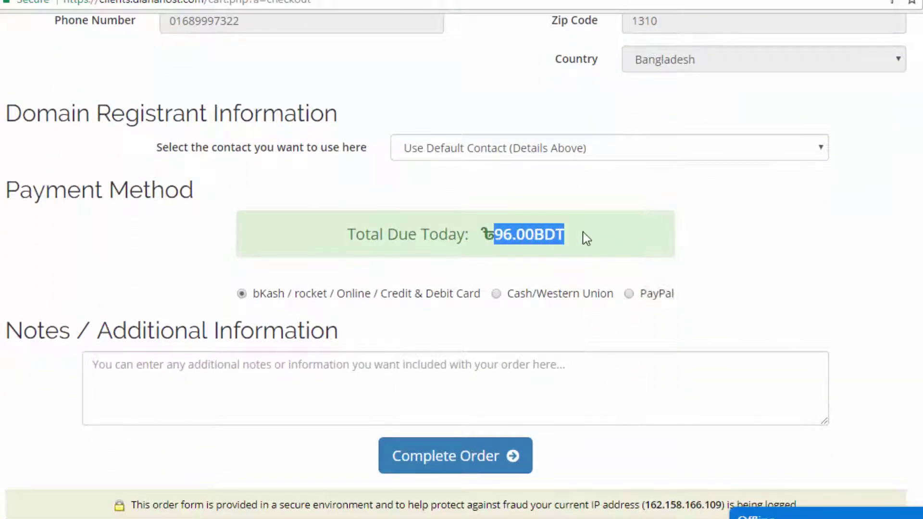
pyautogui.click(589, 234)
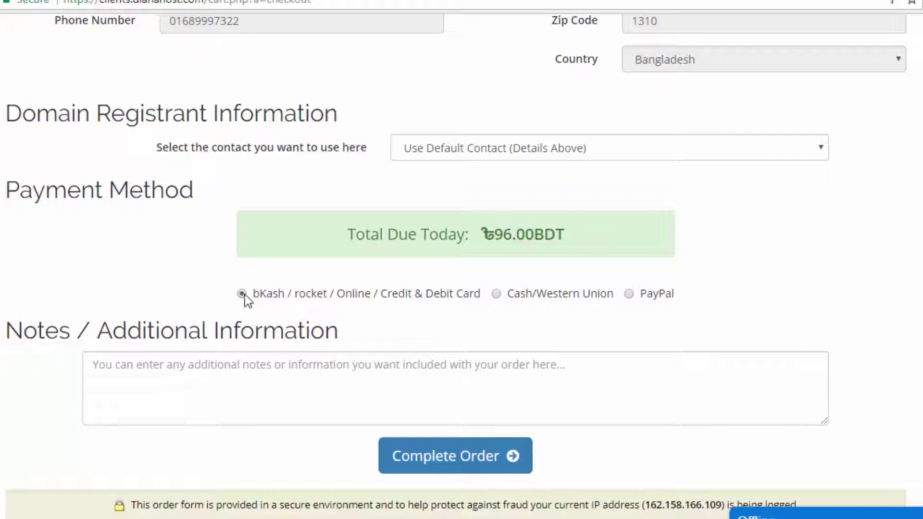
pyautogui.scroll(-2, 484, 379)
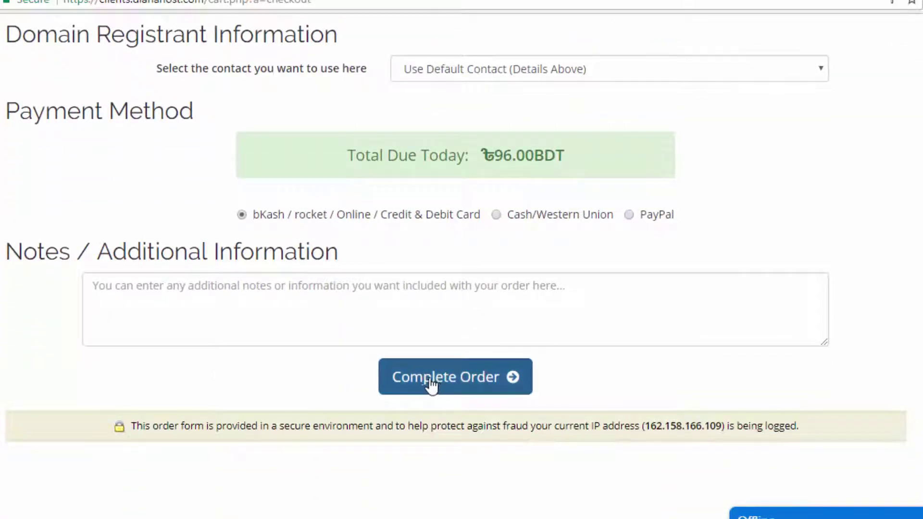
pyautogui.click(521, 380)
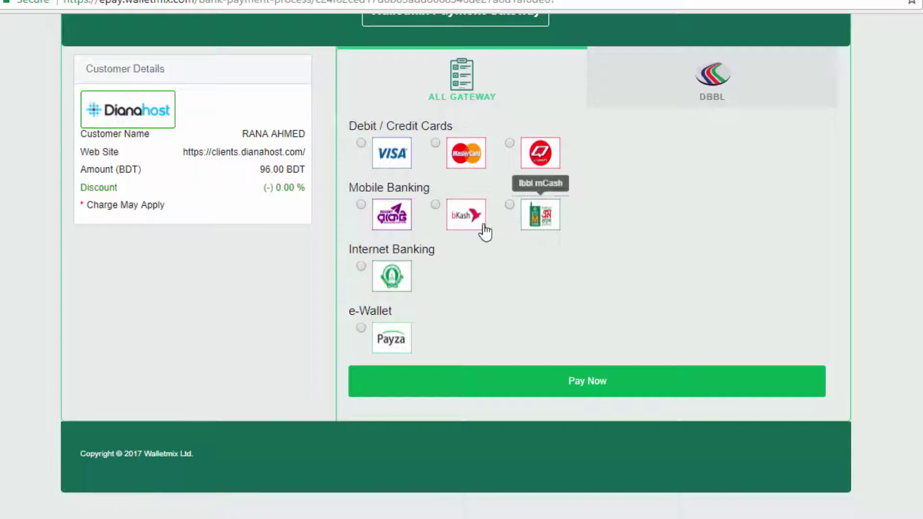
# - Choose bKash under Mobile Banking on Walletmix and proceed to pay
pyautogui.click(436, 205)
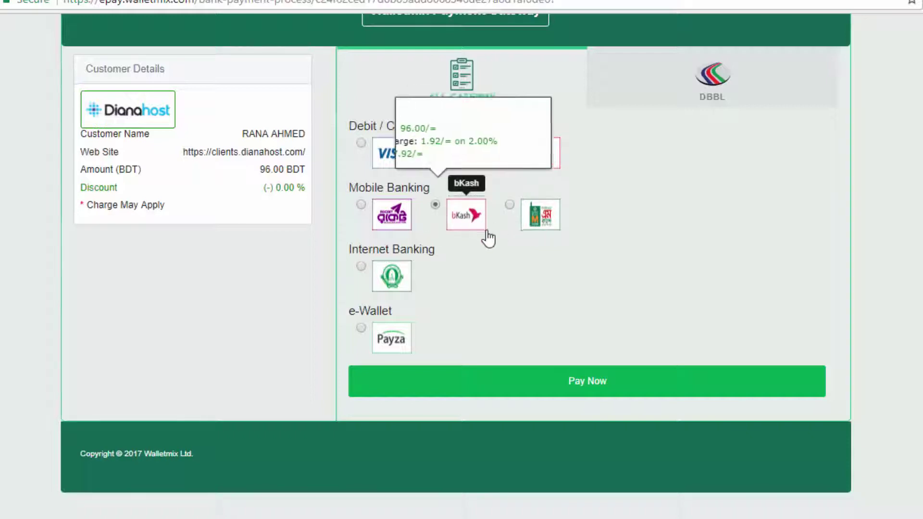
pyautogui.scroll(-1, 481, 240)
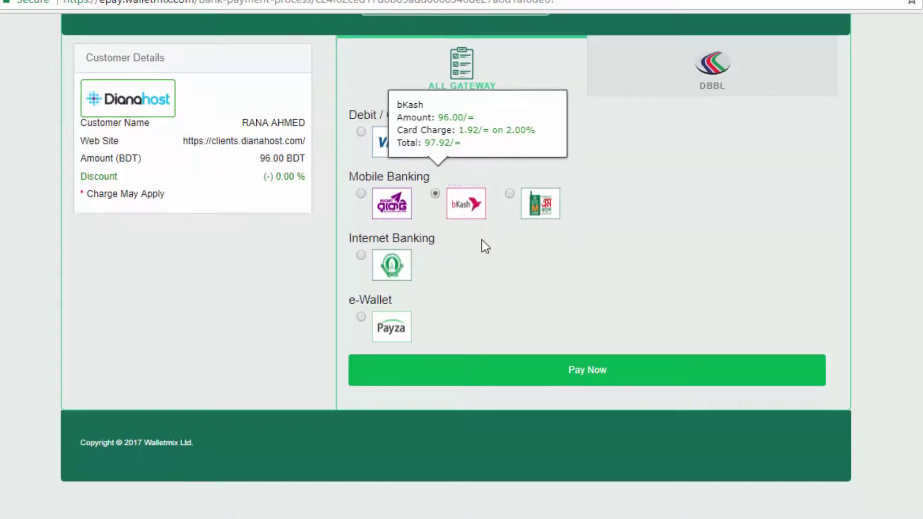
pyautogui.click(585, 380)
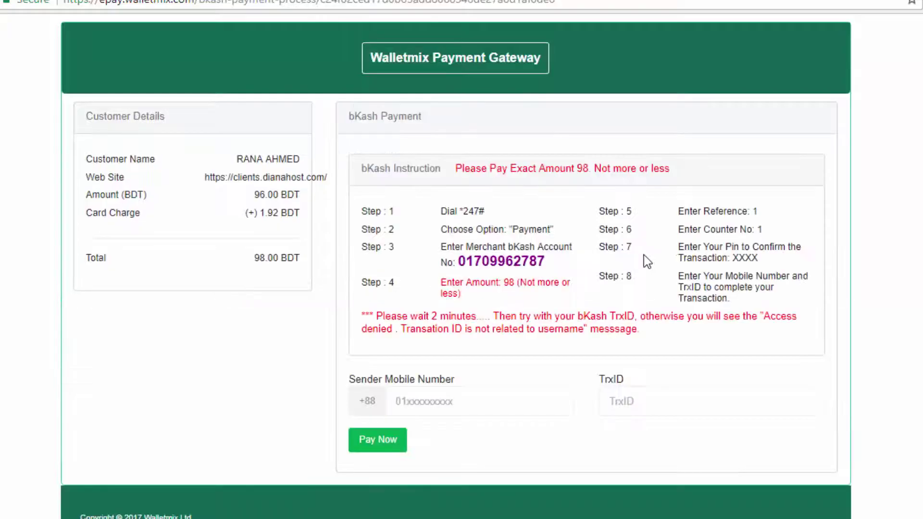
# - Review the bKash instructions, the amount to pay and the merchant account number
pyautogui.scroll(-1, 644, 255)
pyautogui.moveTo(487, 249); pyautogui.dragTo(518, 249)
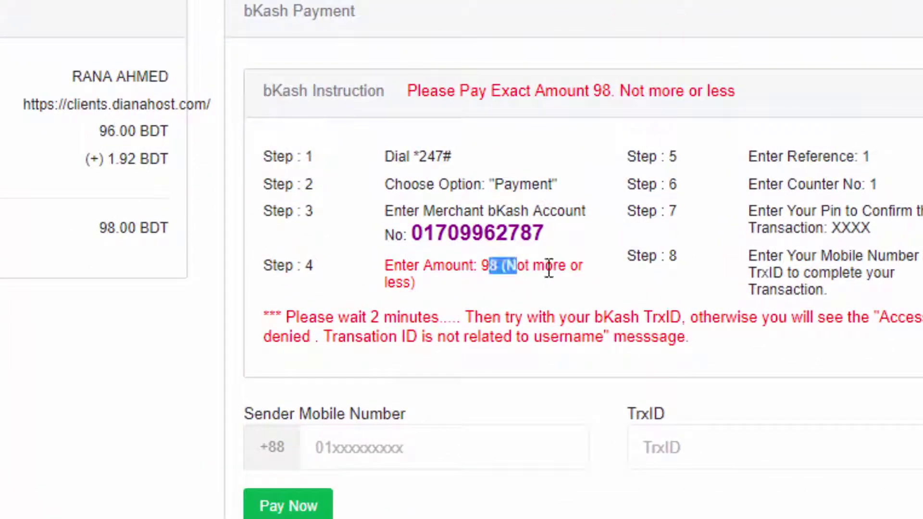
pyautogui.click(567, 249)
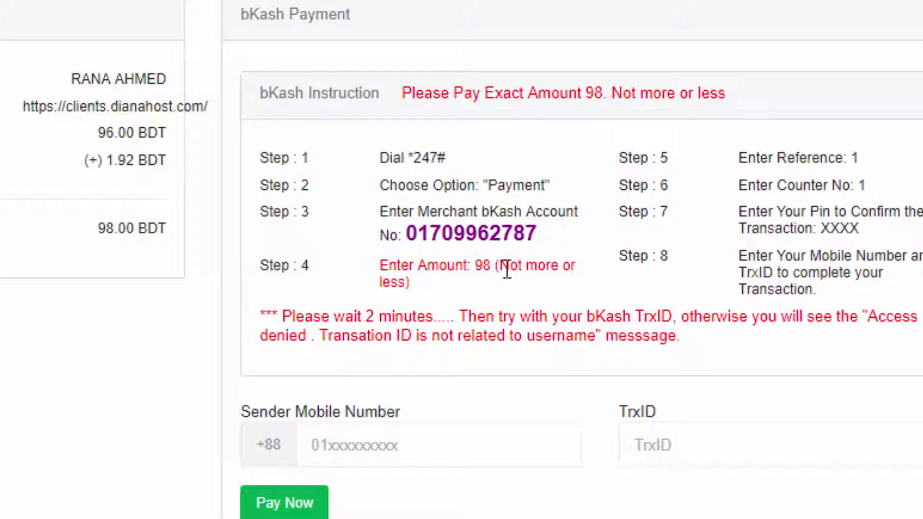
pyautogui.scroll(2, 377, 287)
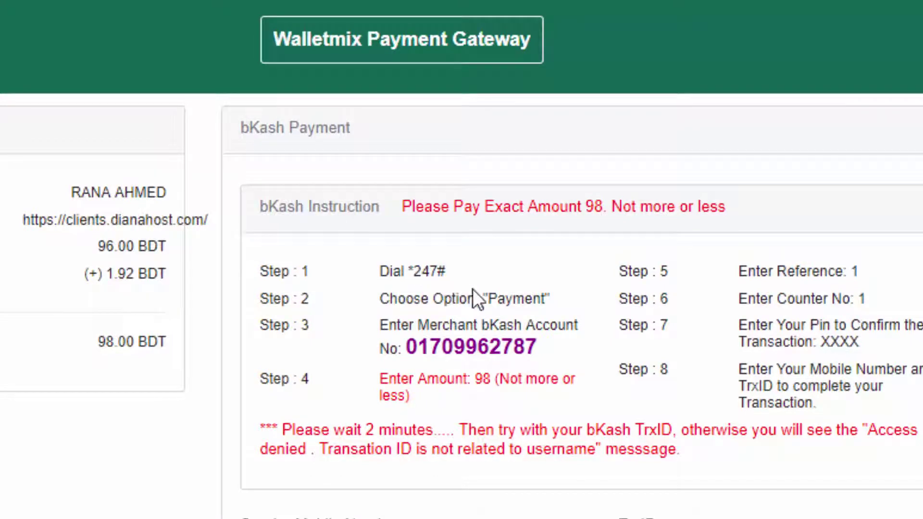
pyautogui.scroll(-2, 546, 310)
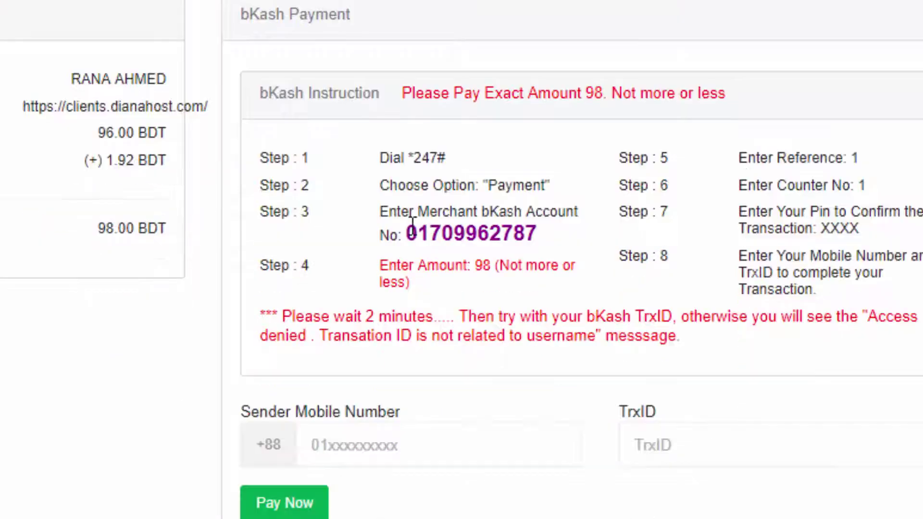
pyautogui.moveTo(415, 226); pyautogui.dragTo(540, 234)
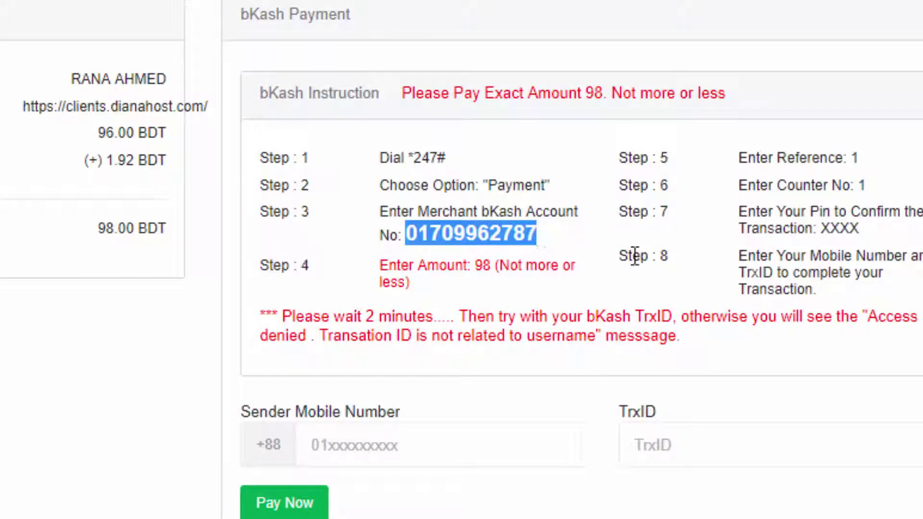
pyautogui.click(868, 159)
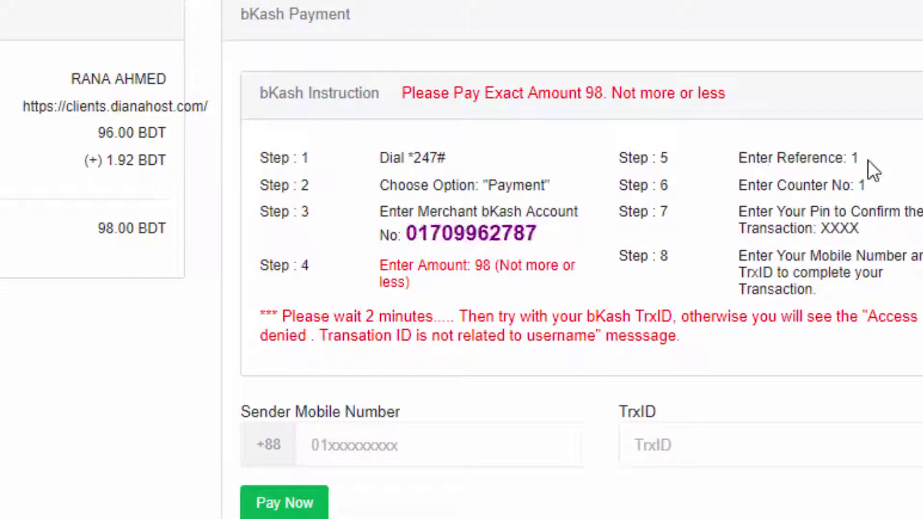
pyautogui.doubleClick(861, 186)
pyautogui.moveTo(860, 229); pyautogui.dragTo(741, 249)
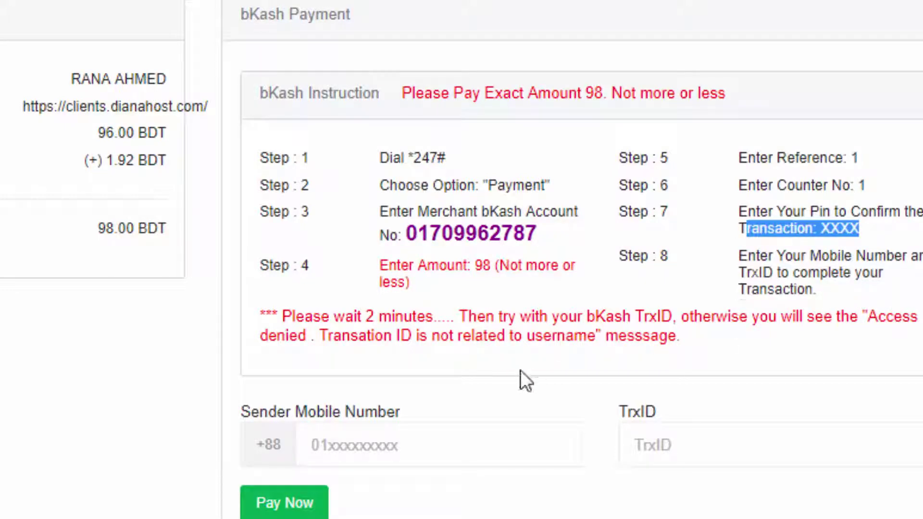
# - Enter the sender's bKash mobile number and transaction ID, then submit the payment
pyautogui.click(313, 445)
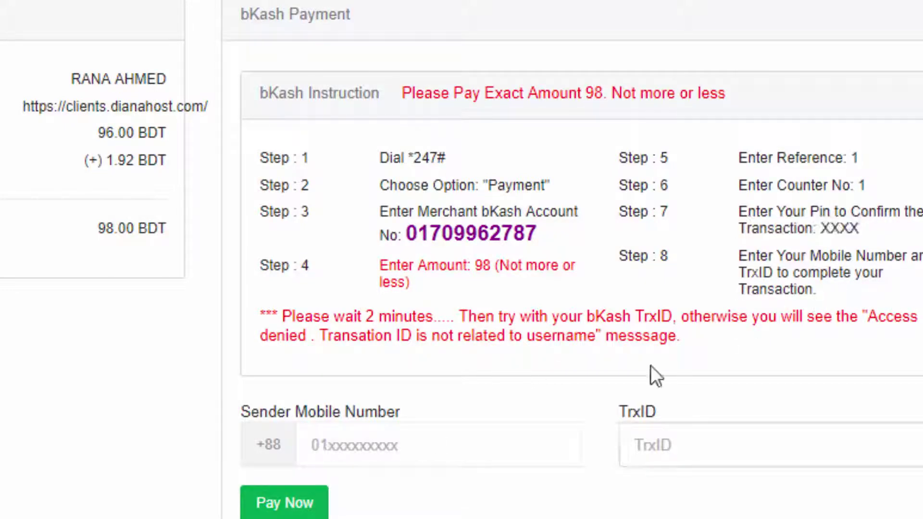
pyautogui.press('Tab')
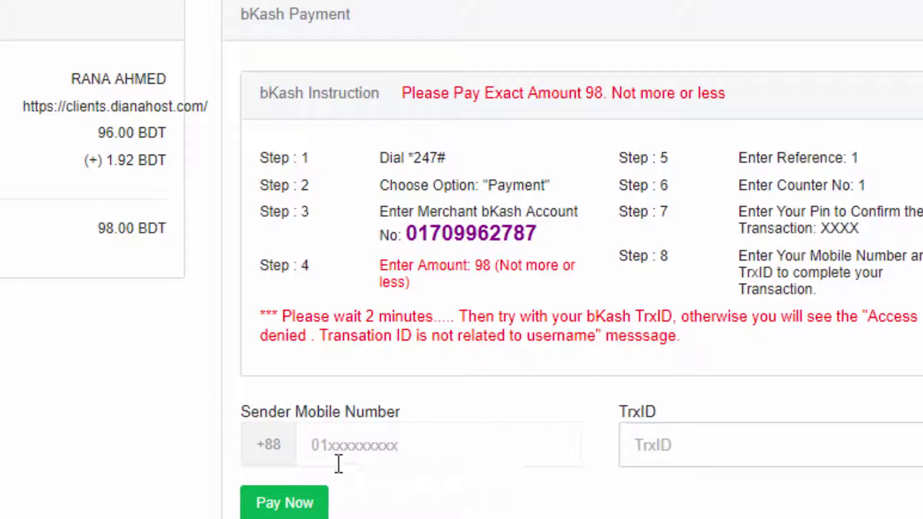
pyautogui.click(319, 449)
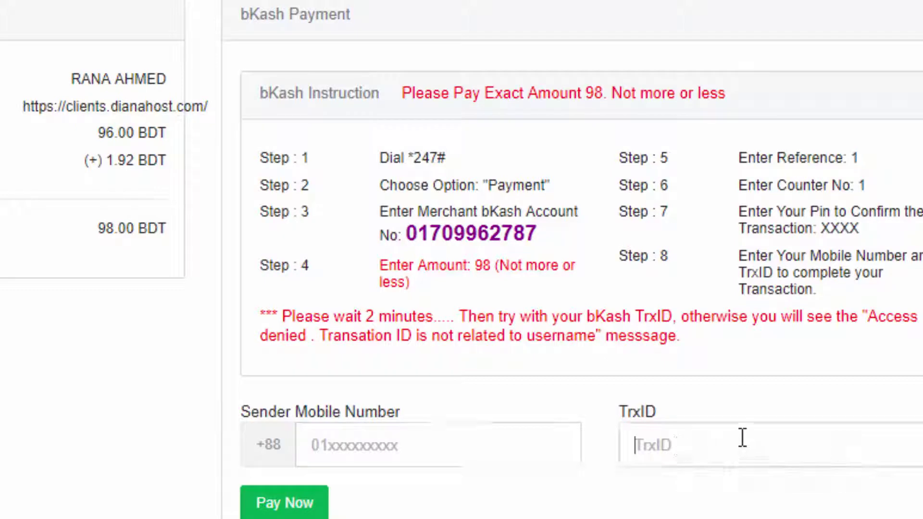
pyautogui.scroll(2, 489, 348)
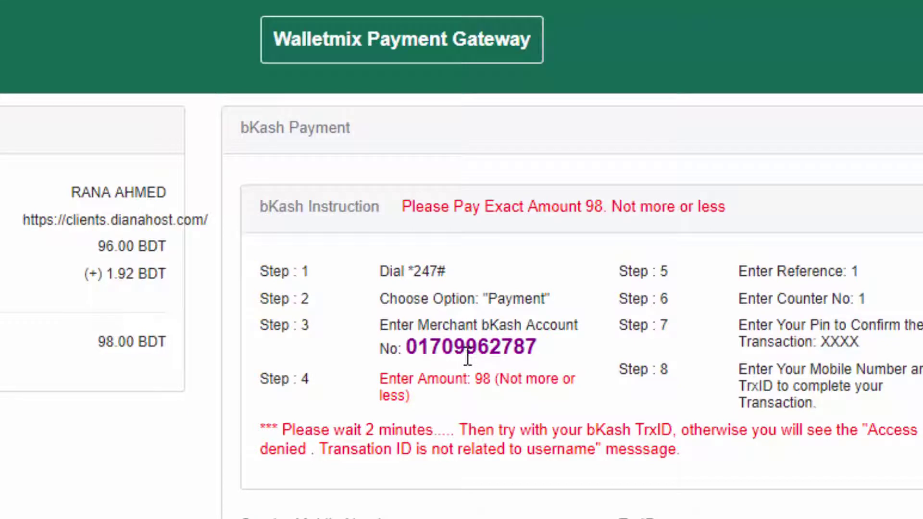
pyautogui.scroll(-2, 468, 355)
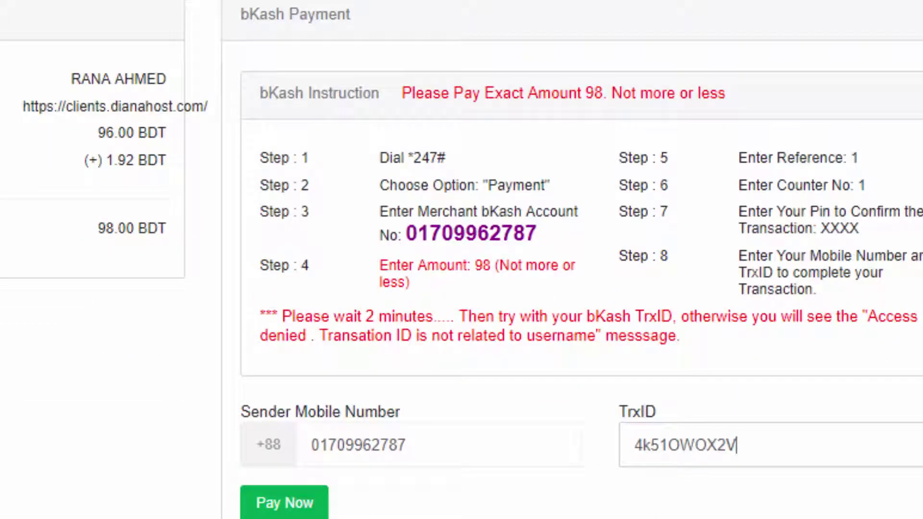
pyautogui.doubleClick(385, 445)
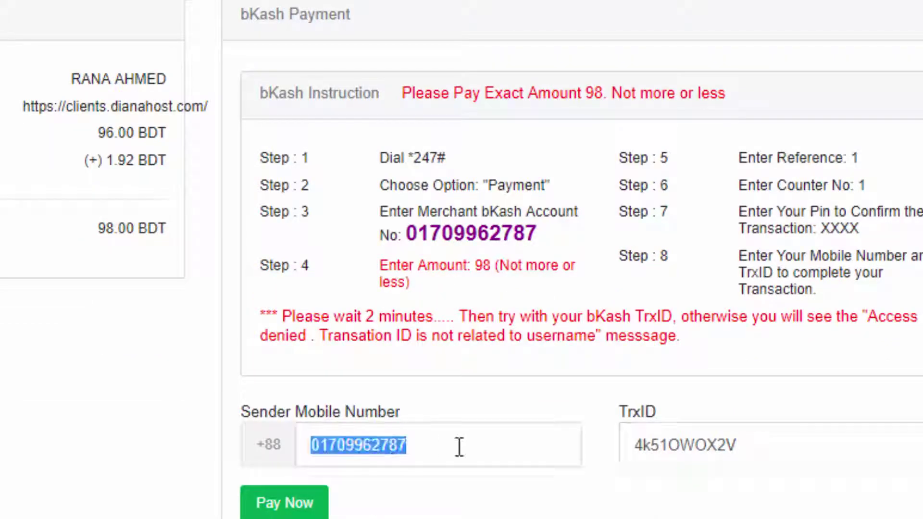
pyautogui.click(710, 445)
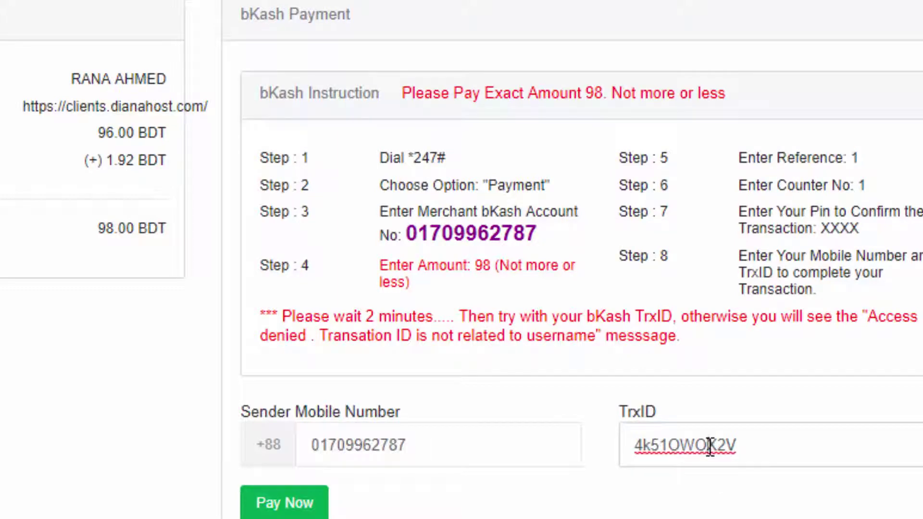
pyautogui.click(331, 509)
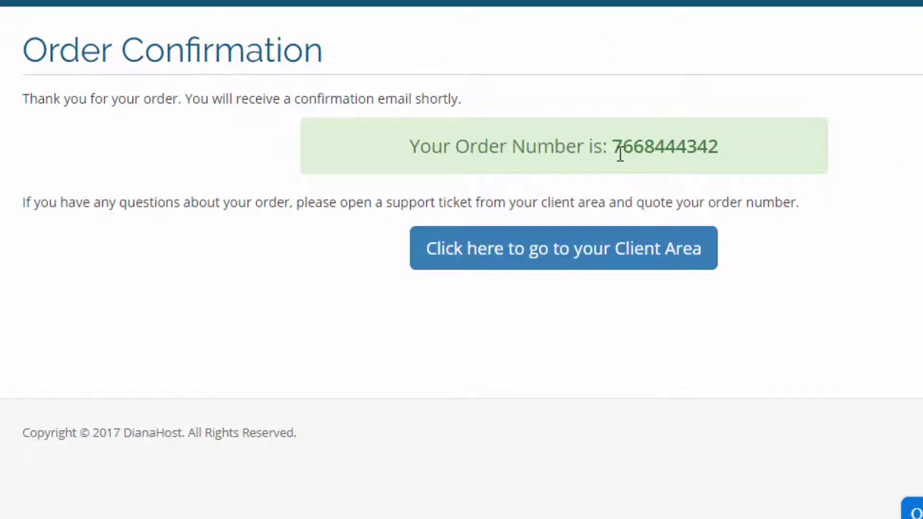
# - Note the order number shown on the Order Confirmation page
pyautogui.moveTo(615, 149); pyautogui.dragTo(757, 149)
pyautogui.click(857, 140)
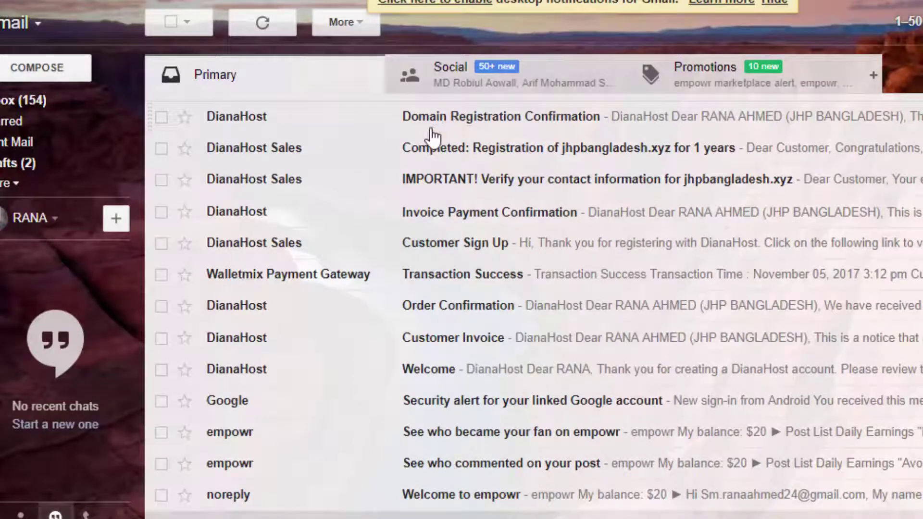
# - Read the 'Domain Registration Confirmation' email from DianaHost
pyautogui.click(436, 126)
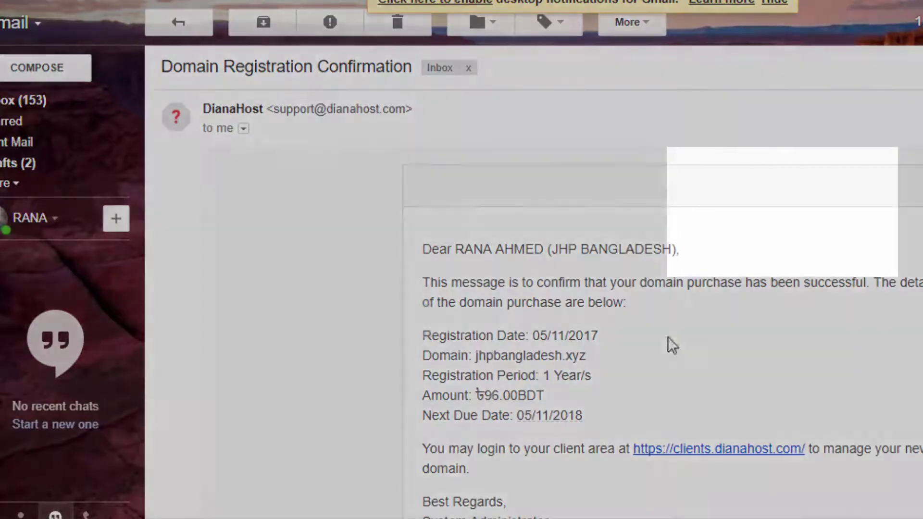
pyautogui.scroll(-2, 668, 337)
pyautogui.scroll(-5, 481, 188)
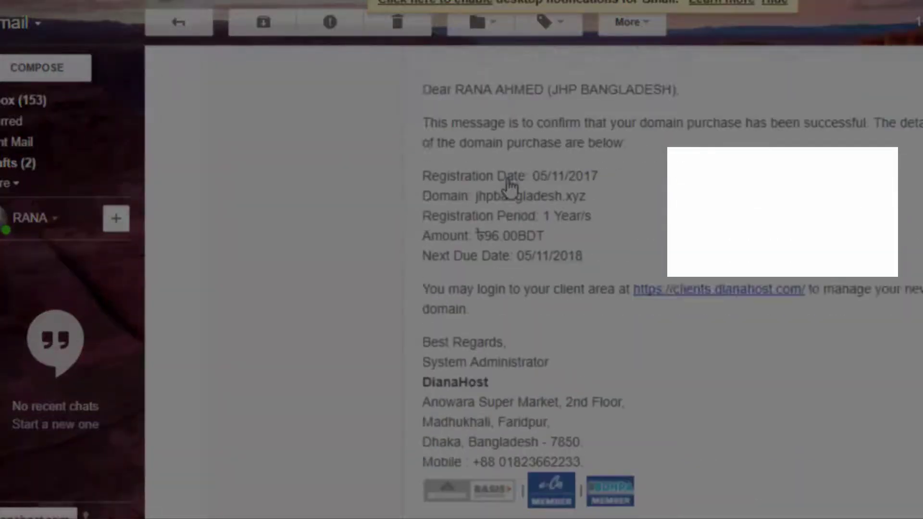
pyautogui.scroll(1, 596, 202)
pyautogui.moveTo(734, 189); pyautogui.dragTo(831, 188)
pyautogui.moveTo(905, 187); pyautogui.dragTo(912, 187)
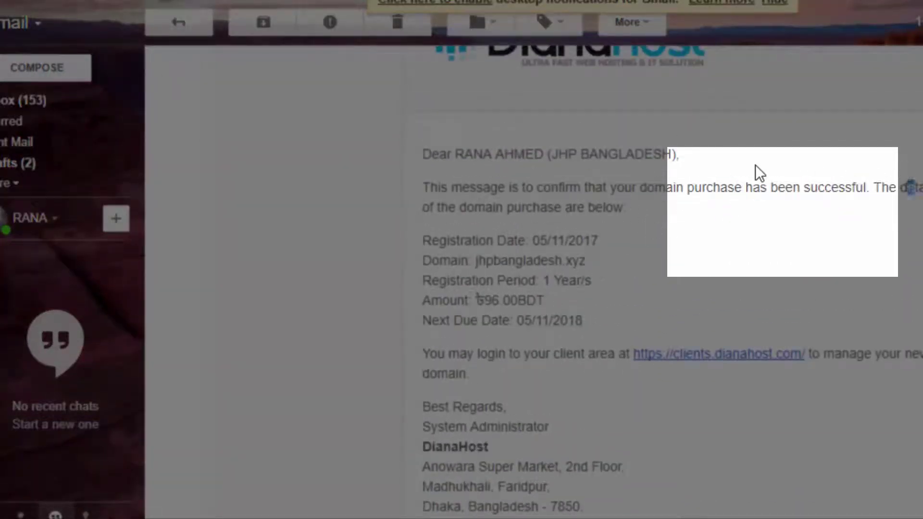
pyautogui.scroll(4, 305, 274)
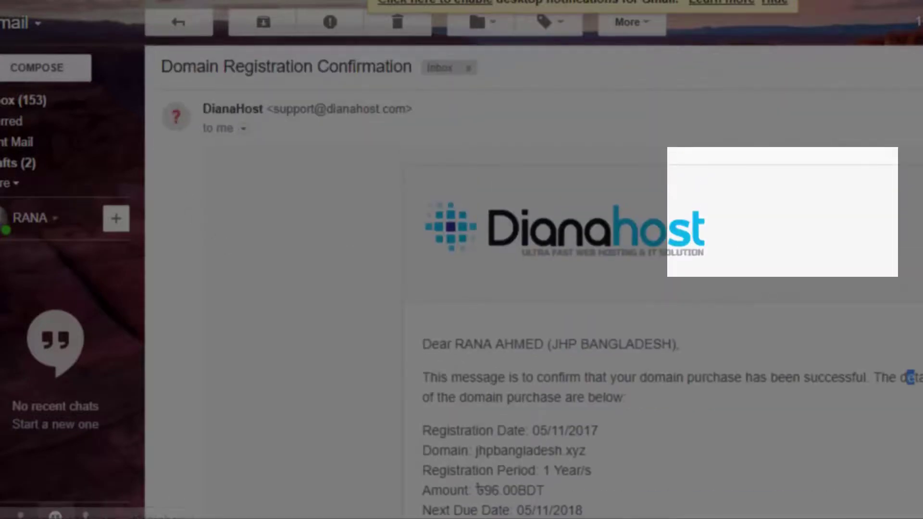
# - Open the 'Completed: Registration of jhpbangladesh.xyz for 1 years' email from the inbox
pyautogui.press('u')
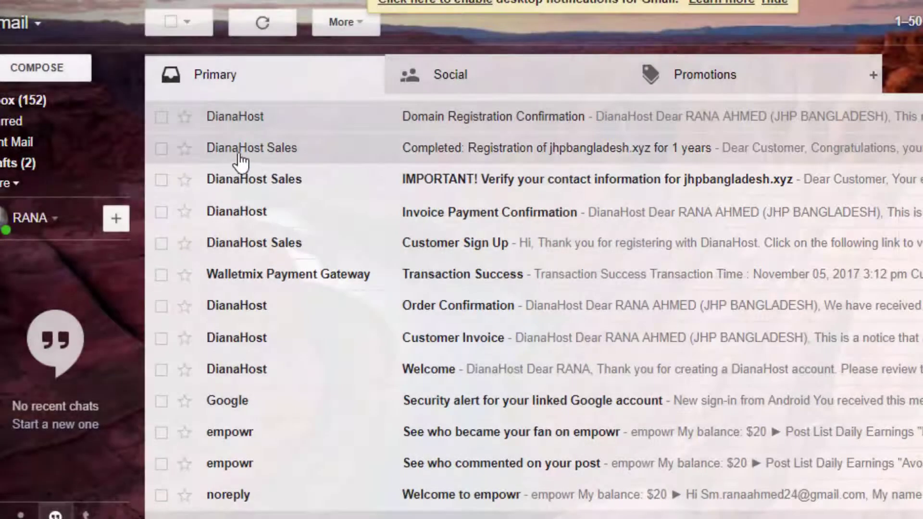
pyautogui.click(440, 154)
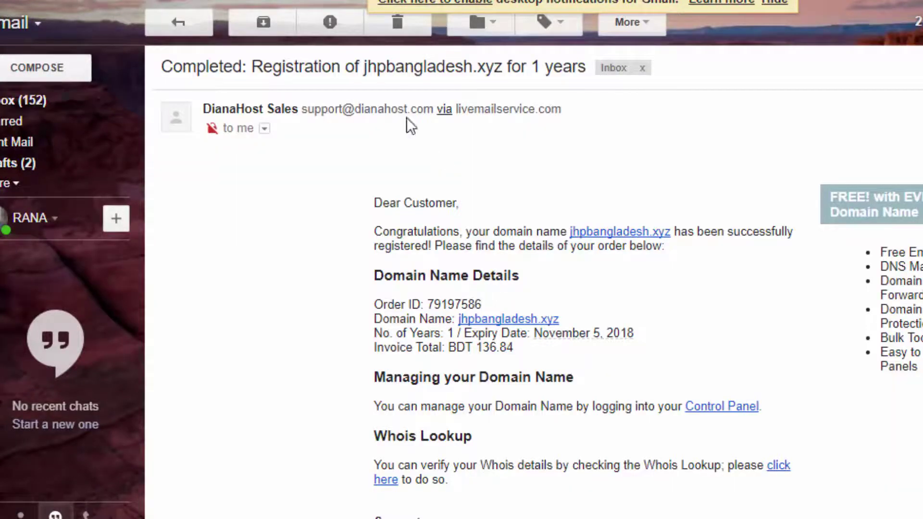
pyautogui.scroll(-2, 630, 294)
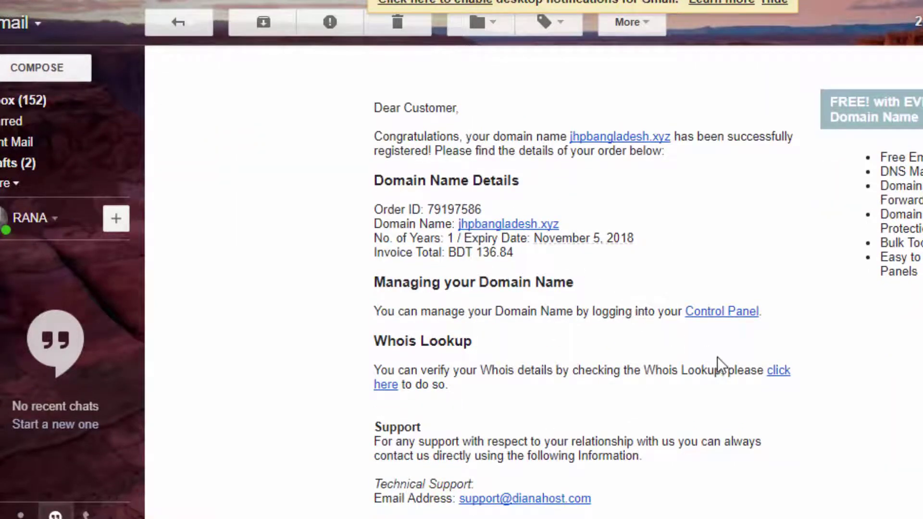
# - Request password reset instructions for the account e-mail from the control panel login
pyautogui.click(720, 318)
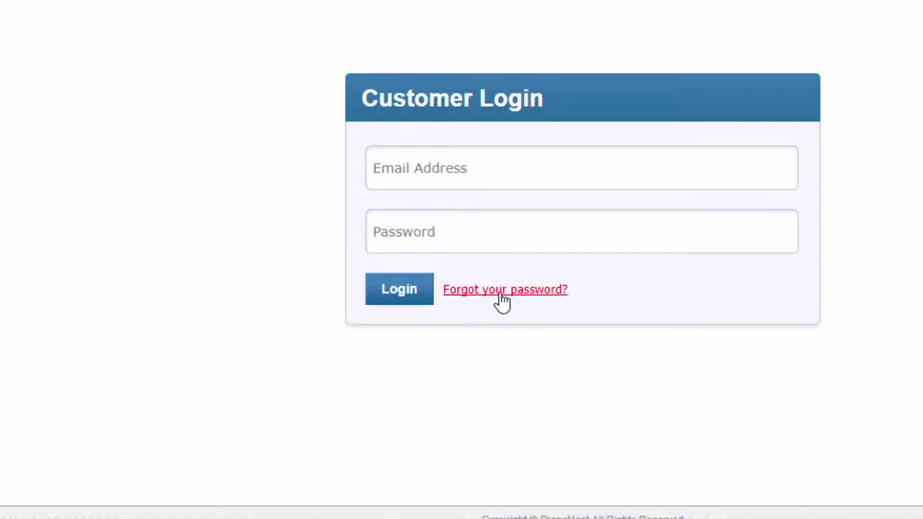
pyautogui.click(492, 290)
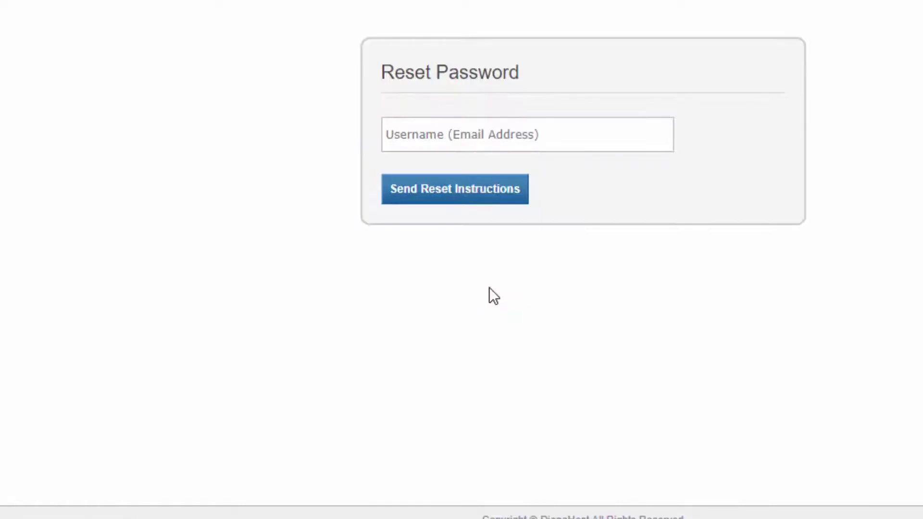
pyautogui.click(424, 138)
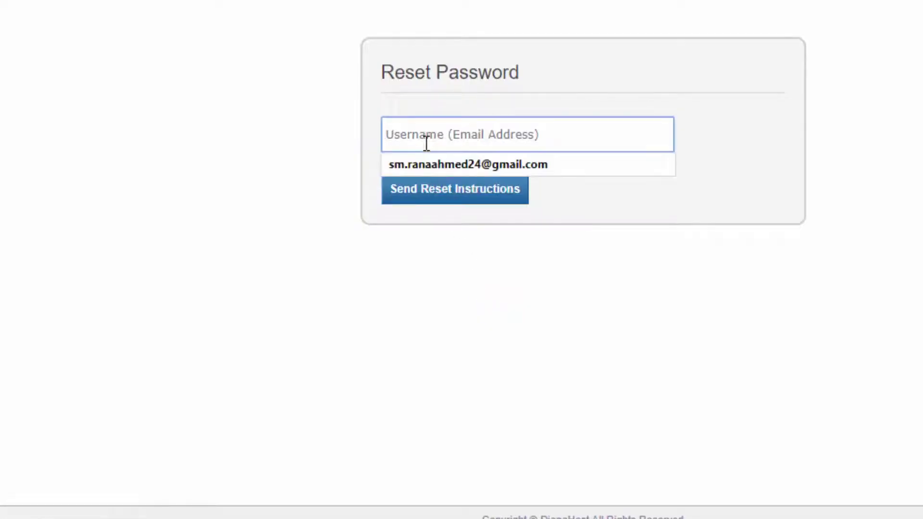
pyautogui.click(426, 162)
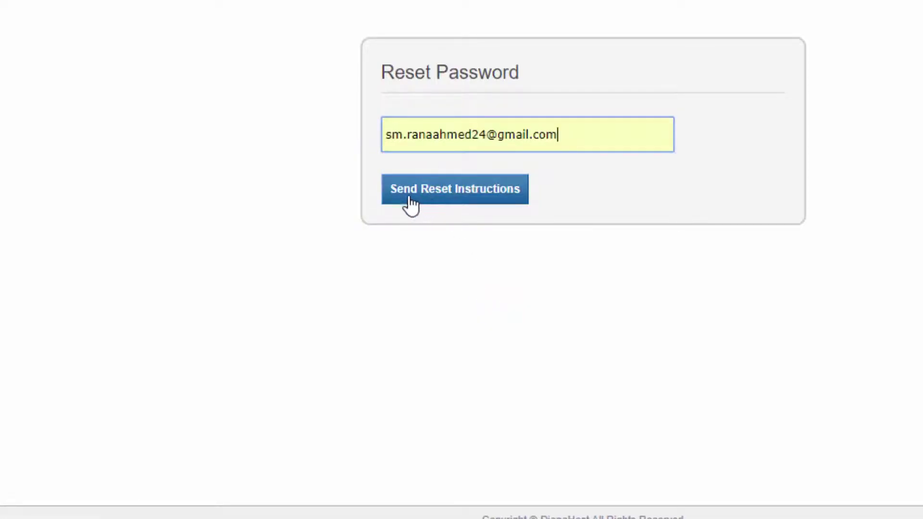
pyautogui.click(449, 206)
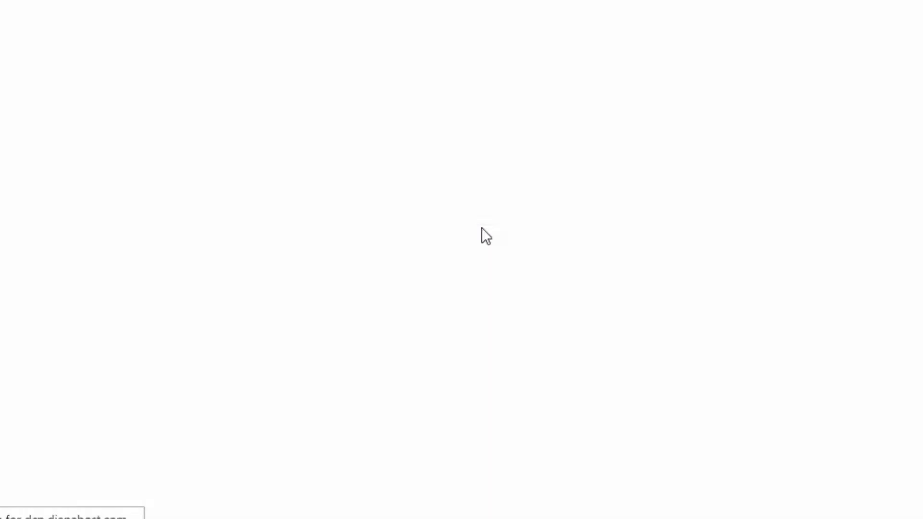
pyautogui.click(139, 7)
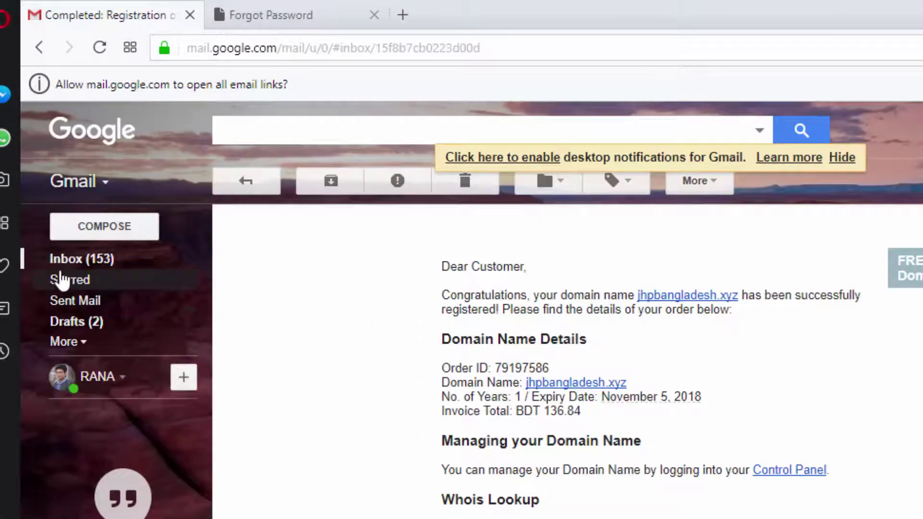
# - Open DianaHost's 'Reset your Password' email and follow its reset link
pyautogui.click(74, 262)
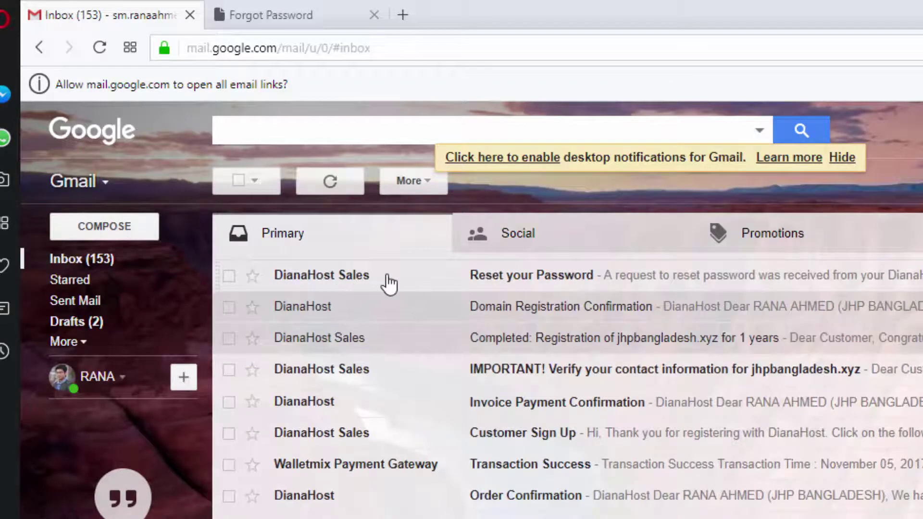
pyautogui.click(486, 282)
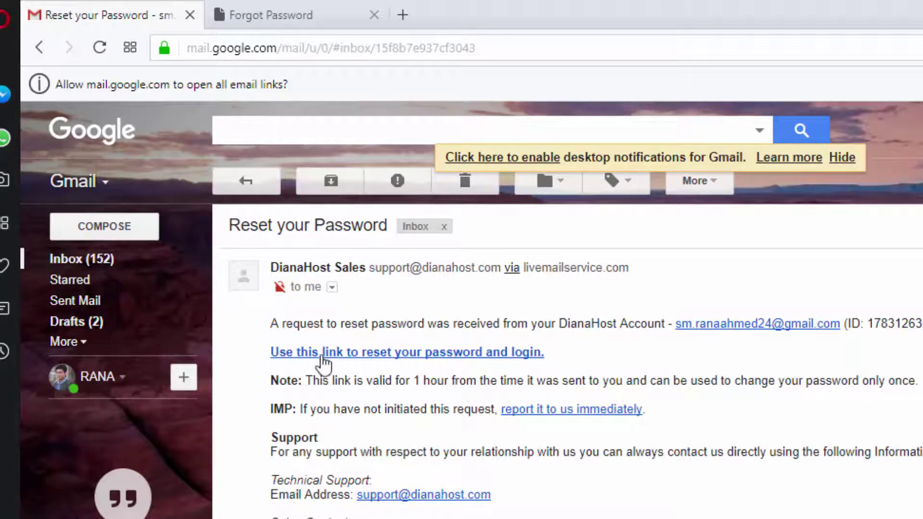
pyautogui.click(444, 361)
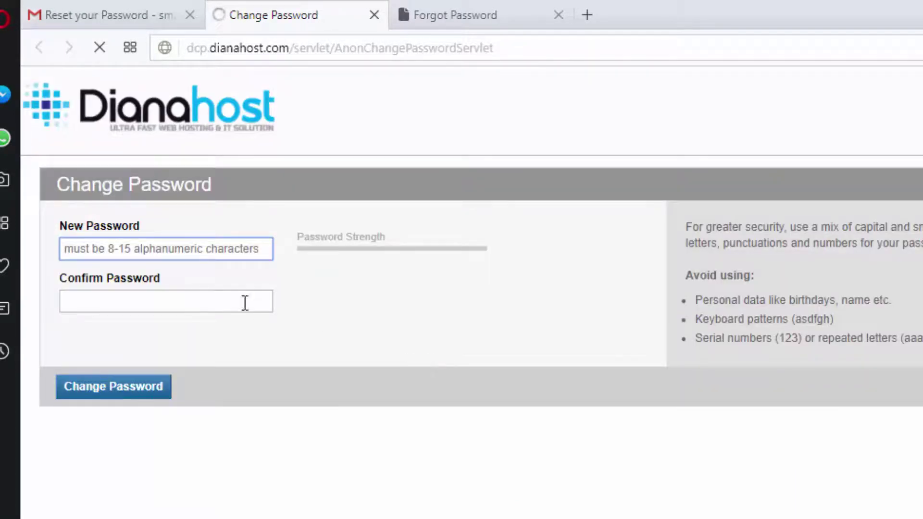
# - Enter and confirm a new account password, then submit the change
pyautogui.click(155, 246)
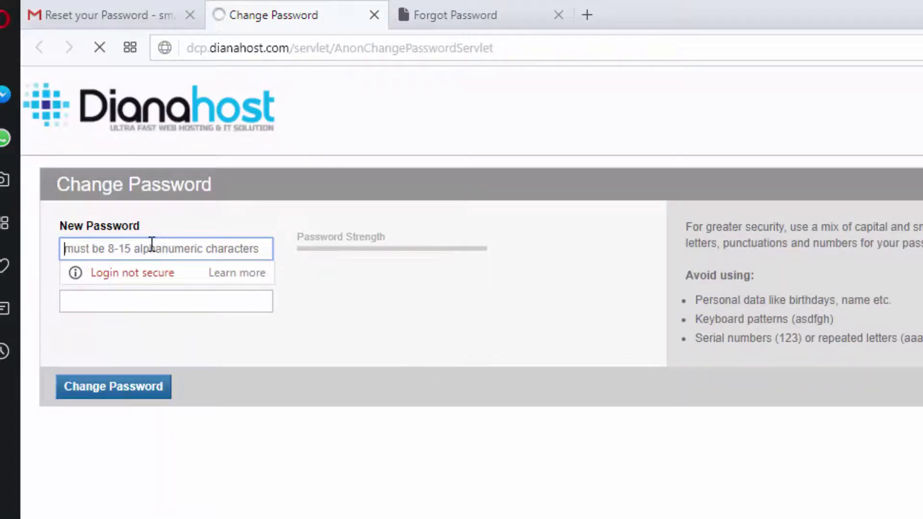
pyautogui.write('as')
pyautogui.press('BackSpace')
pyautogui.press('BackSpace')
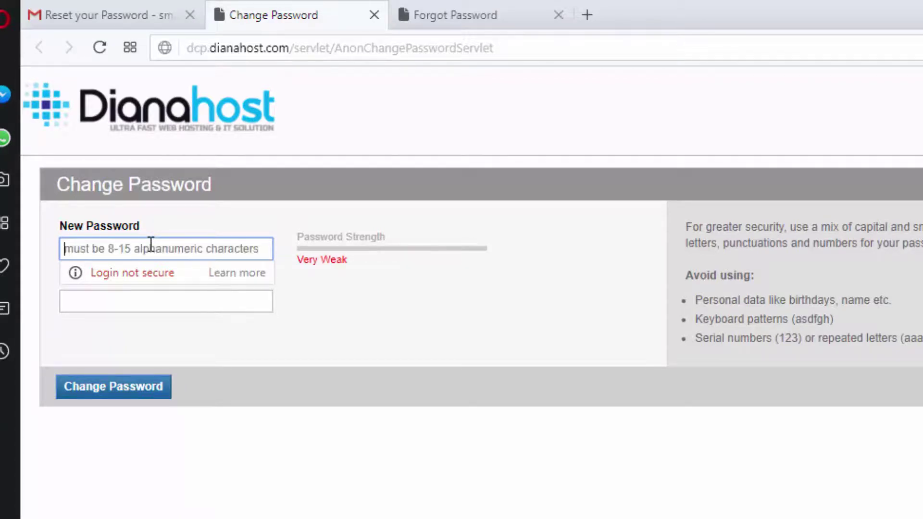
pyautogui.write('as')
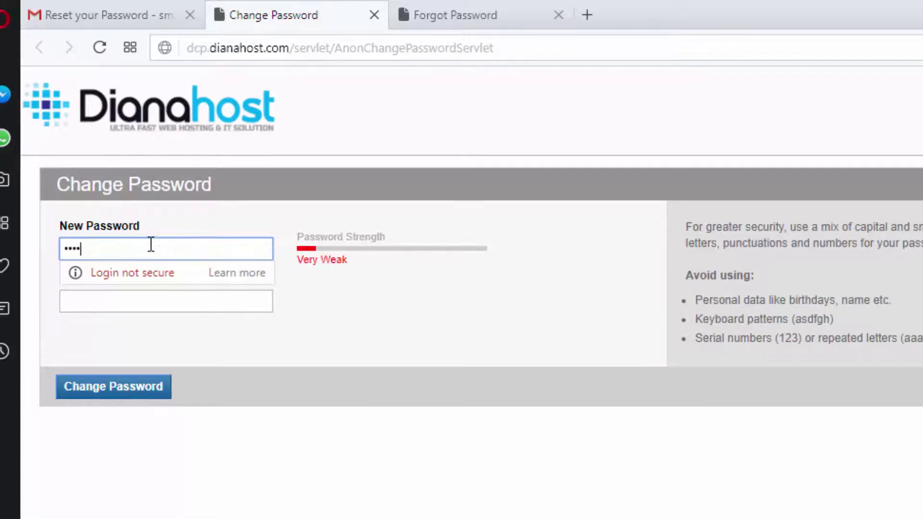
pyautogui.write('dfghjkl')
pyautogui.click(134, 298)
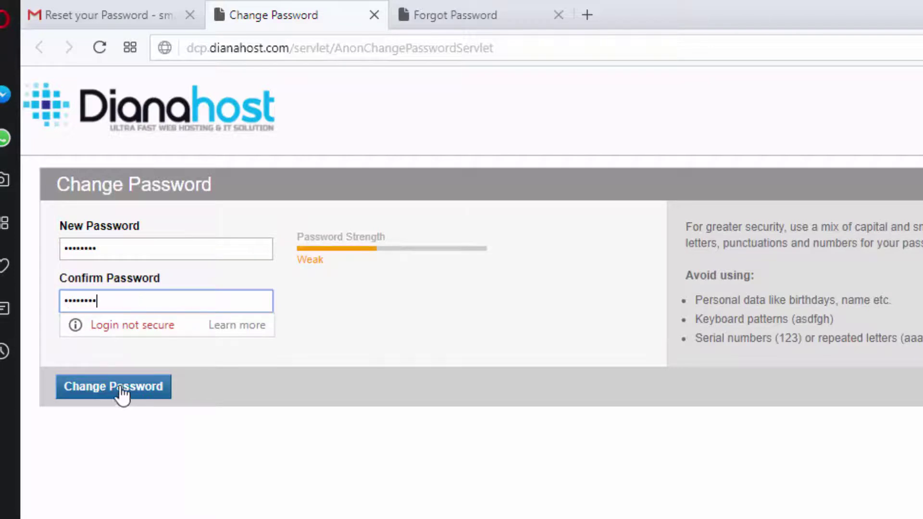
pyautogui.click(93, 389)
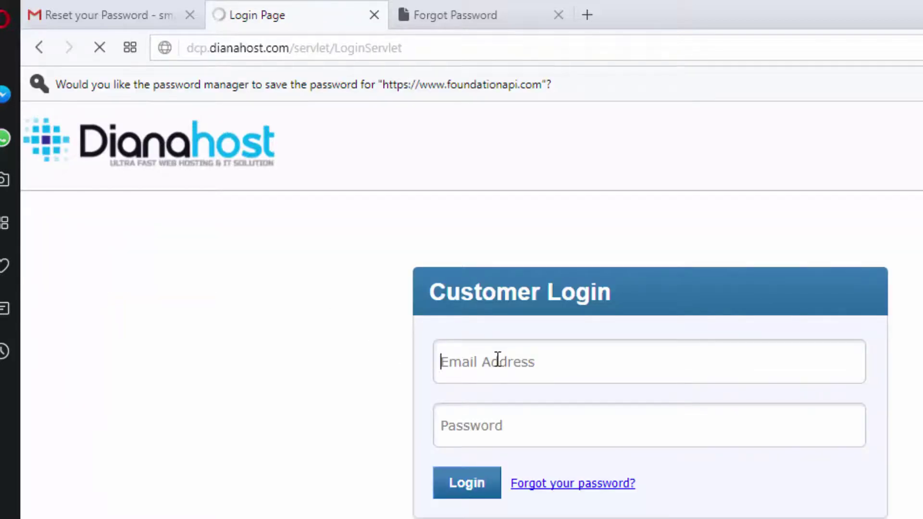
# - Sign in on the Customer Login page with the account e-mail and the new password
pyautogui.click(497, 360)
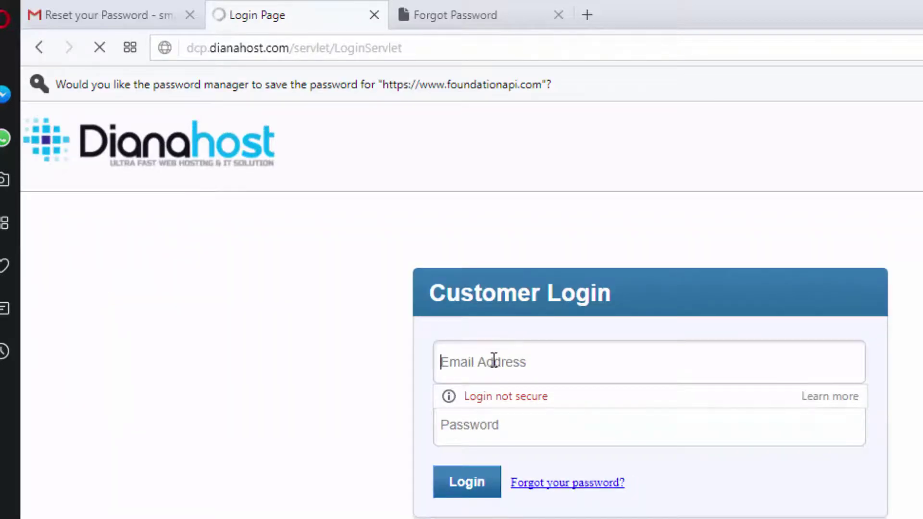
pyautogui.write('w')
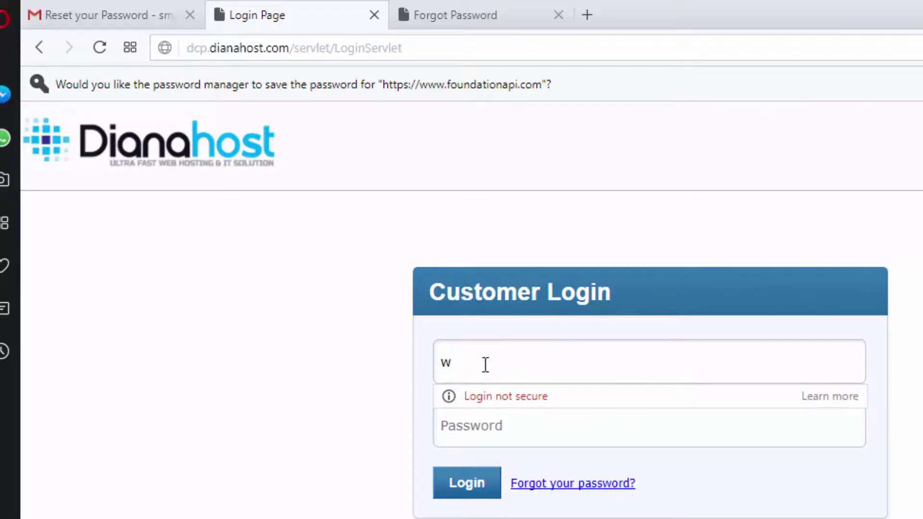
pyautogui.press('BackSpace')
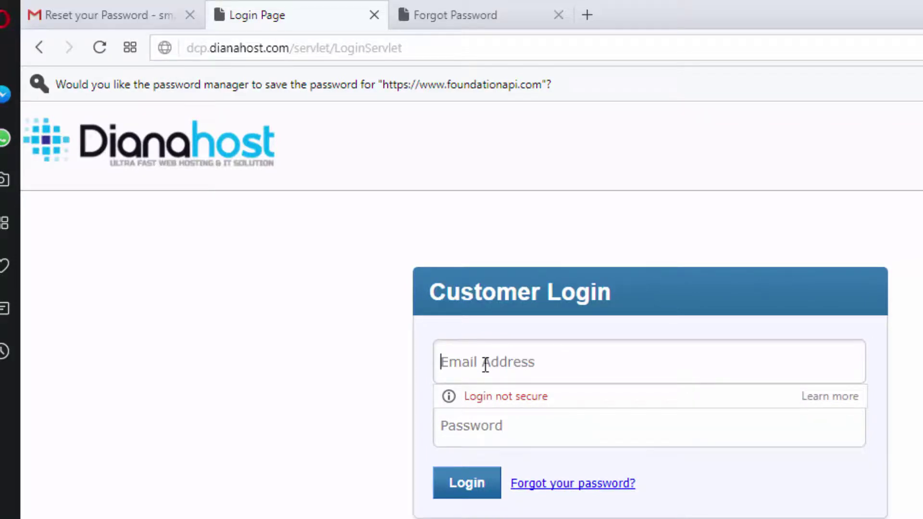
pyautogui.write('w')
pyautogui.press('BackSpace')
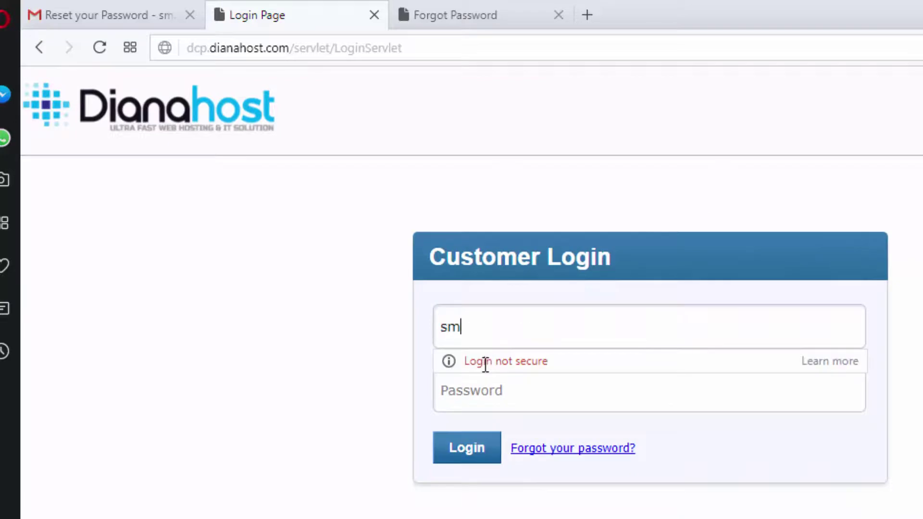
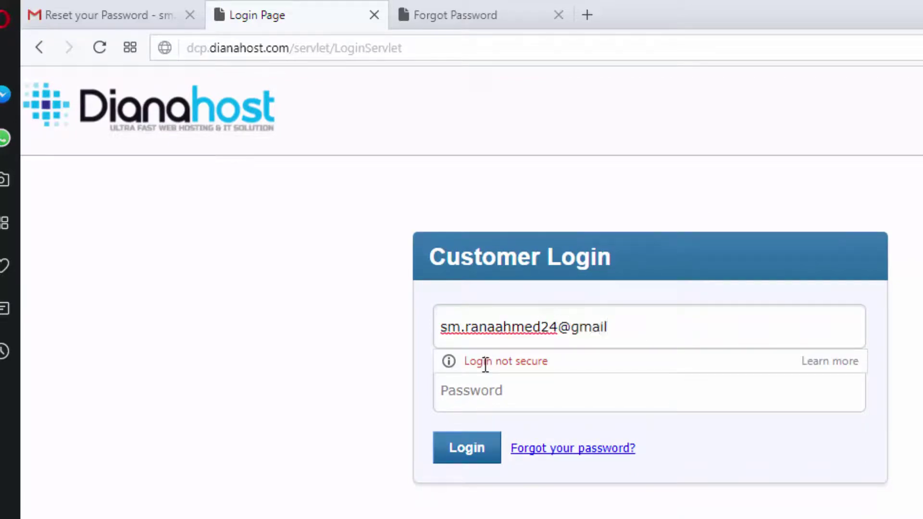
pyautogui.click(464, 395)
pyautogui.write('•')
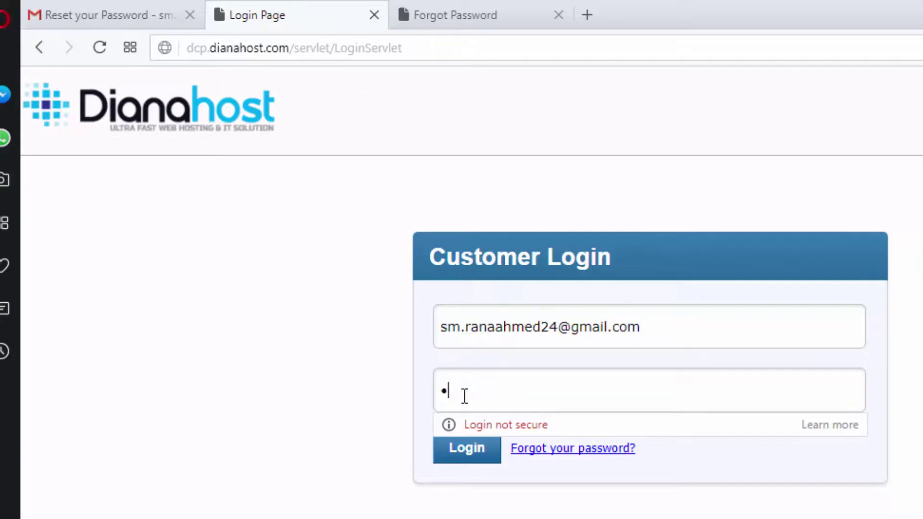
pyautogui.write('•••••')
pyautogui.click(456, 459)
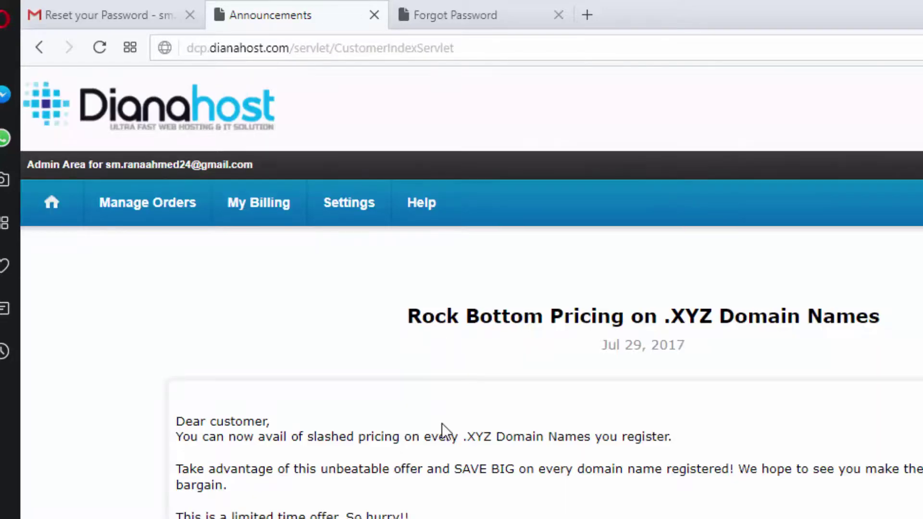
# - Reload the control panel so the Admin Area shows the Announcements page
pyautogui.scroll(-2, 441, 428)
pyautogui.scroll(2, 228, 303)
pyautogui.click(99, 47)
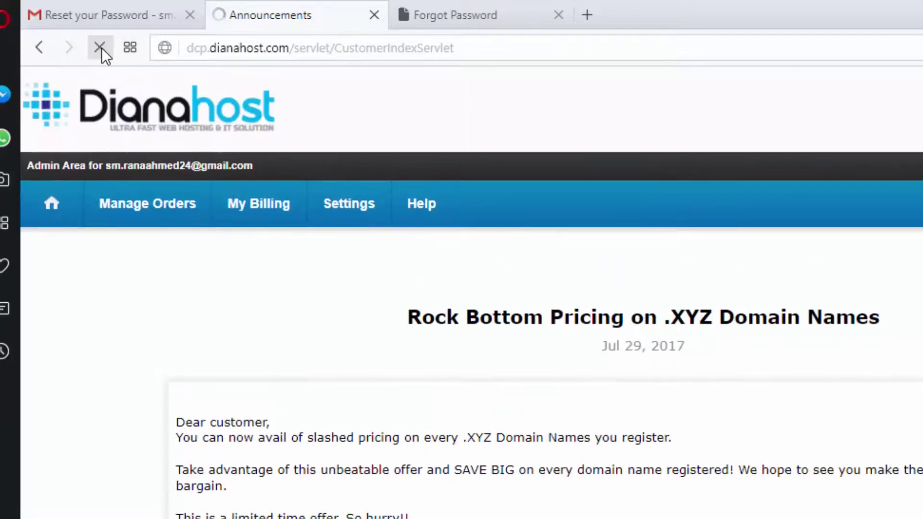
pyautogui.moveTo(312, 237)
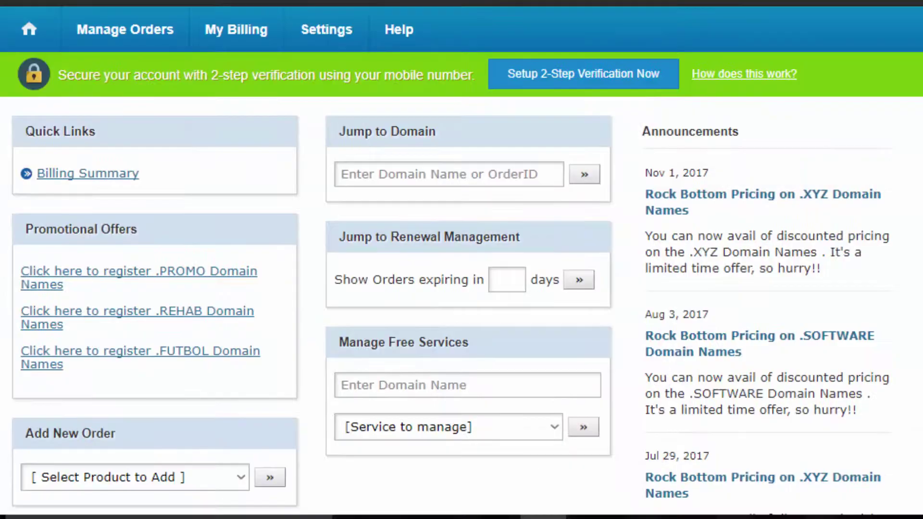